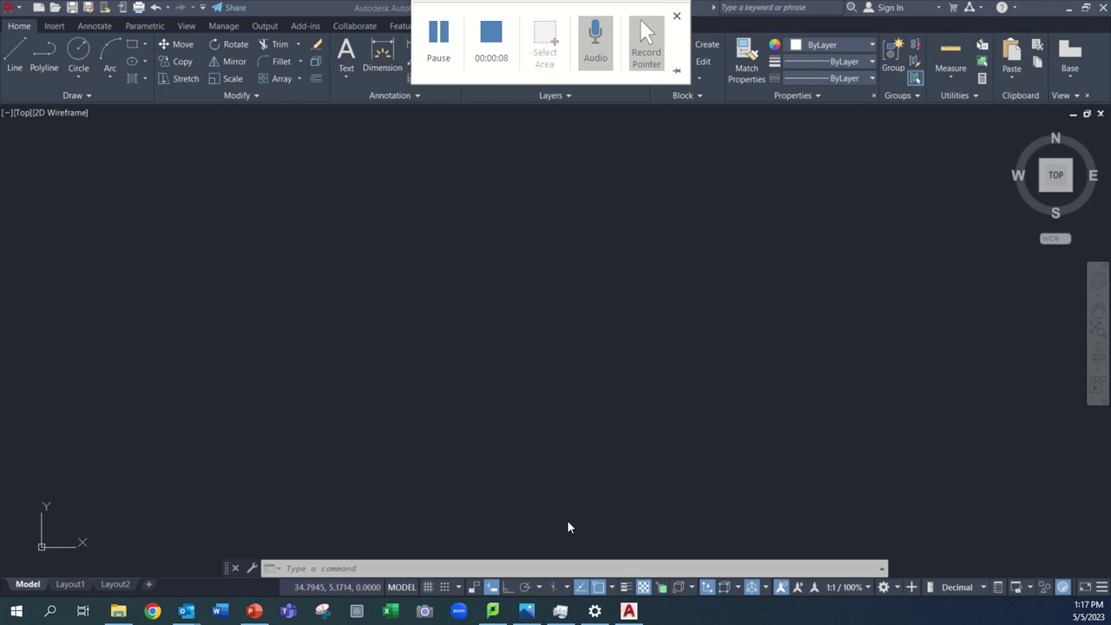
After checking the reference sketch, switch AutoCAD to the 3D Modeling workspace
click(527, 611)
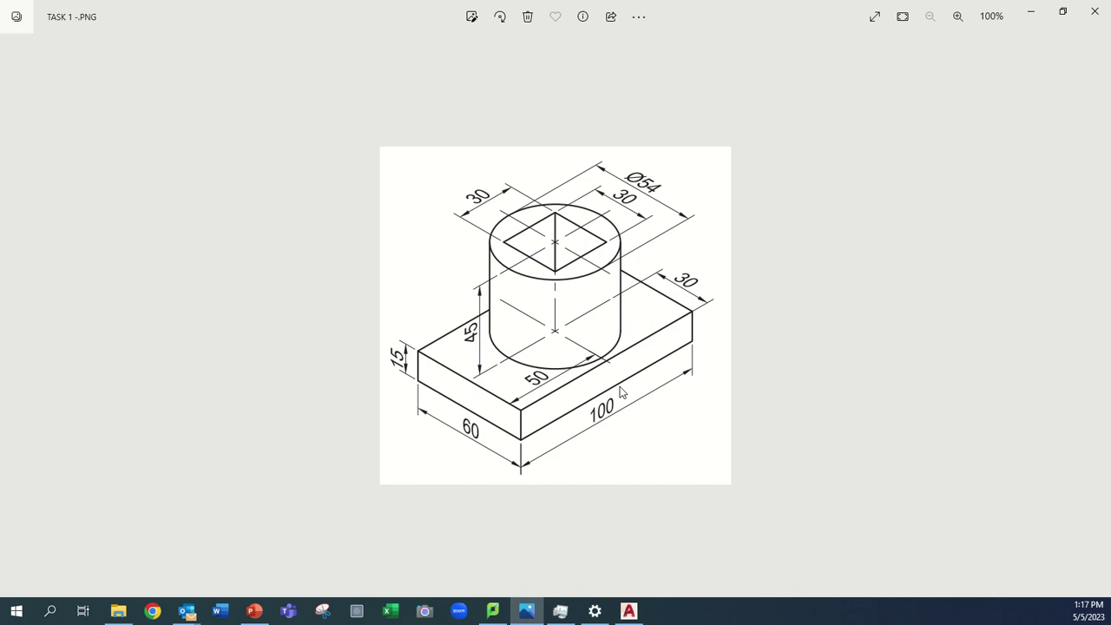
click(630, 614)
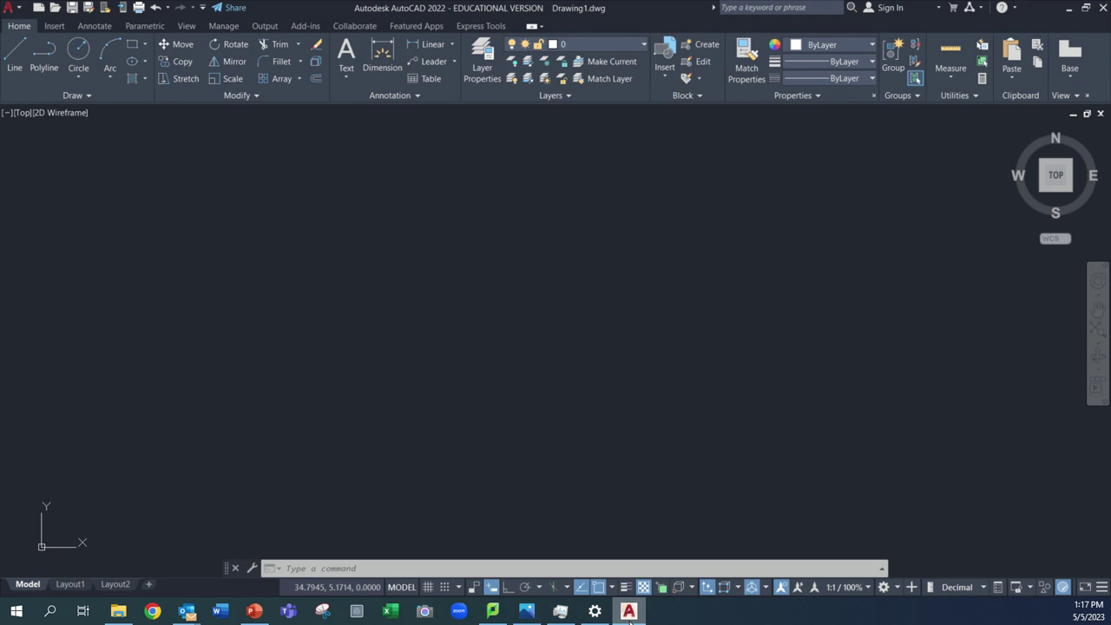
click(894, 590)
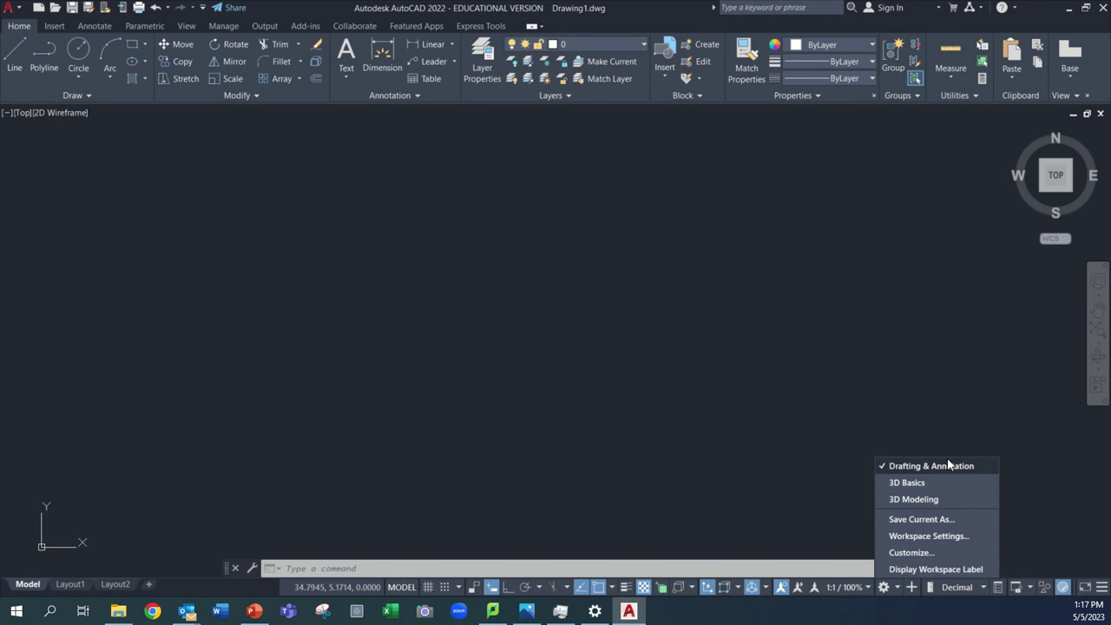
click(871, 359)
key(Escape)
key(Escape)
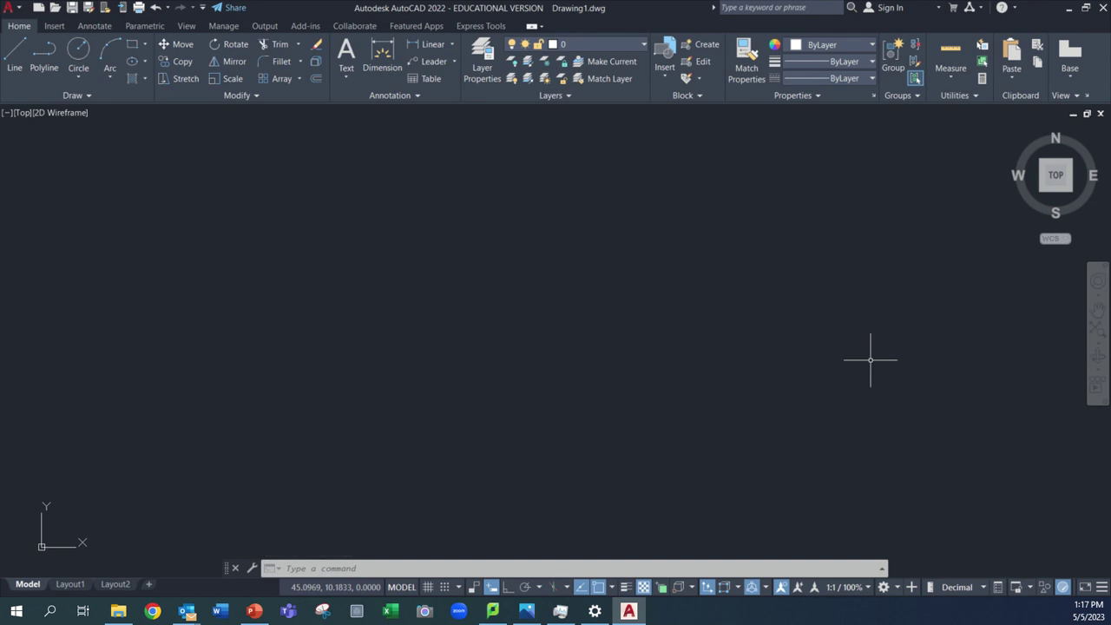
click(898, 587)
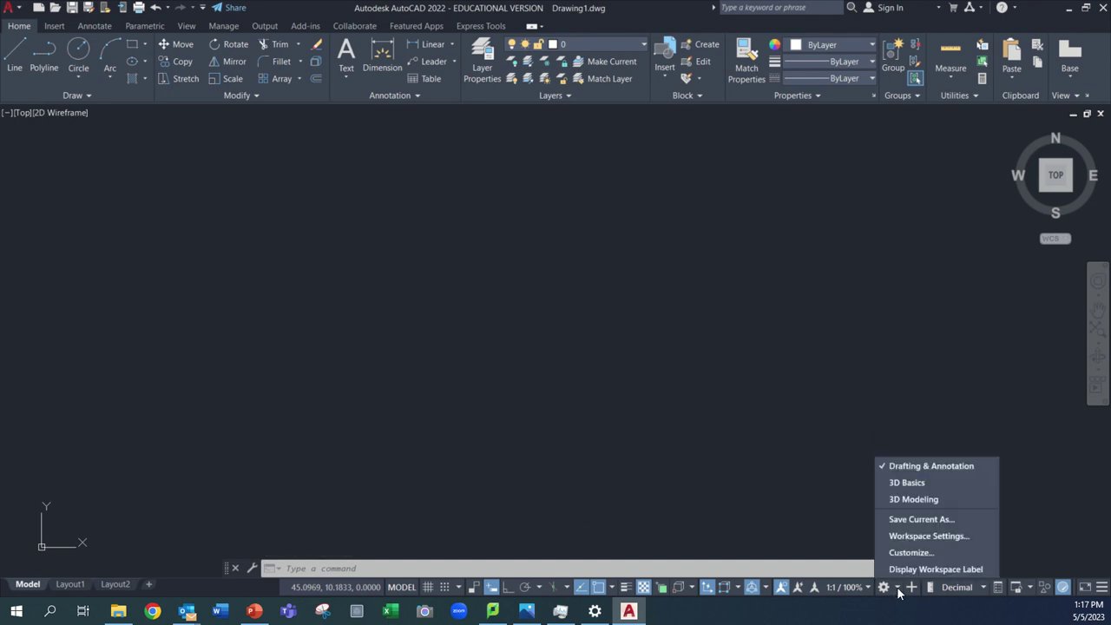
click(930, 506)
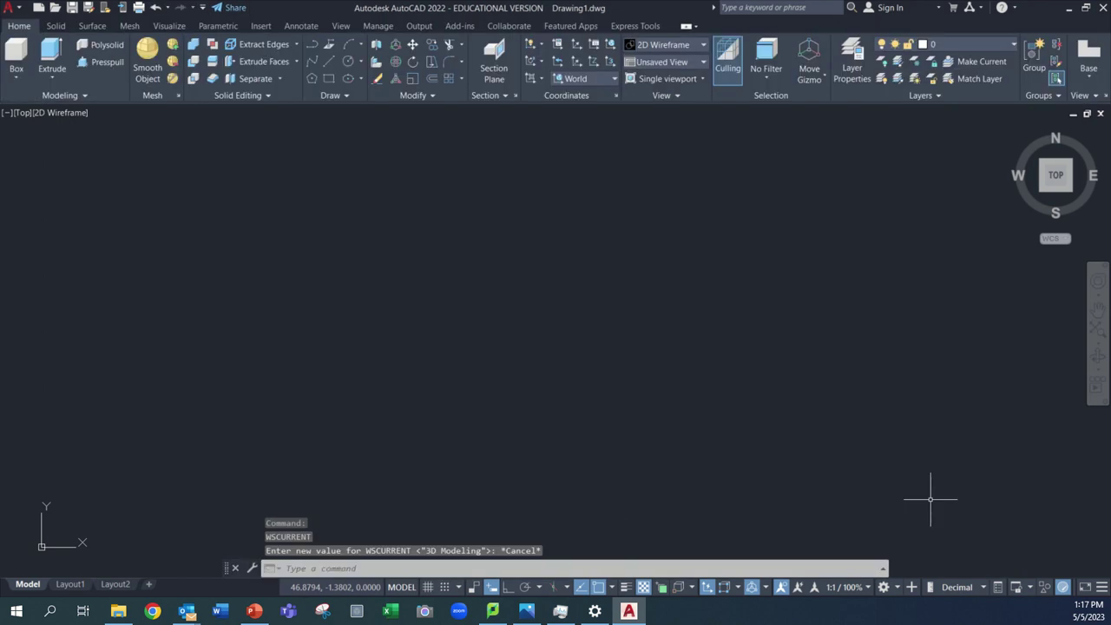
Set length precision to 0 and insertion scale to Millimeters, then view the reference sketch
key(Escape)
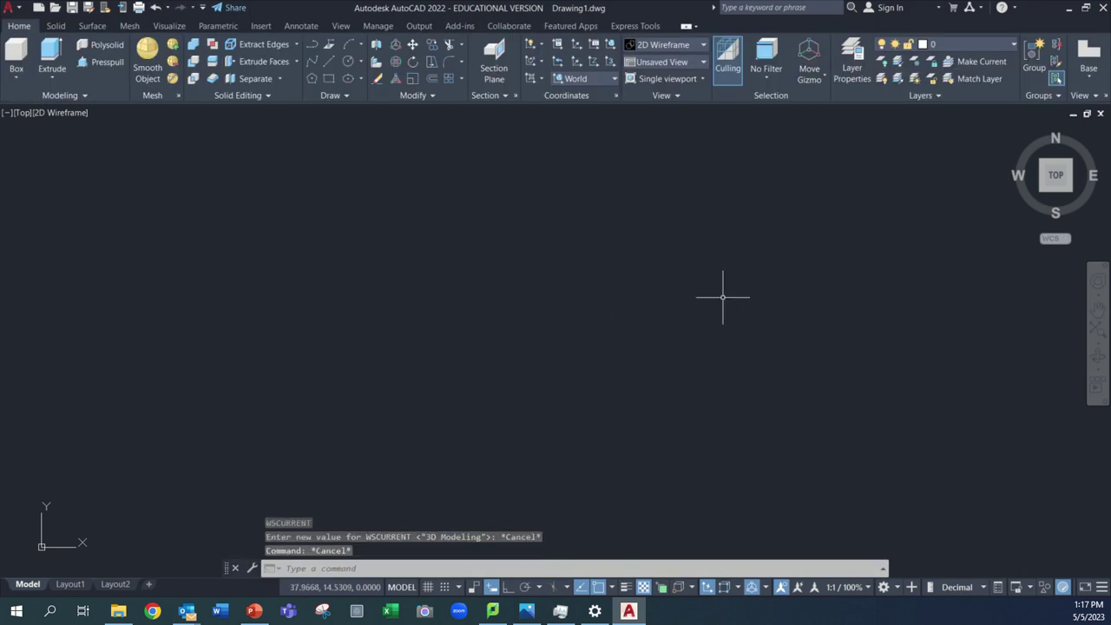
text(wscu)
key(Return)
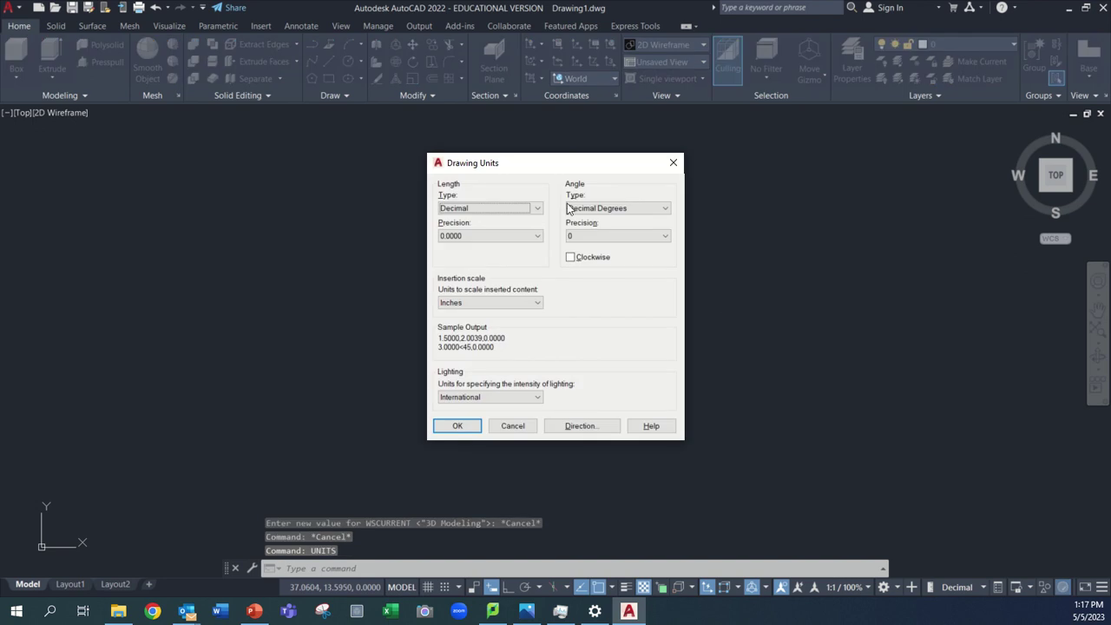
click(511, 235)
click(506, 248)
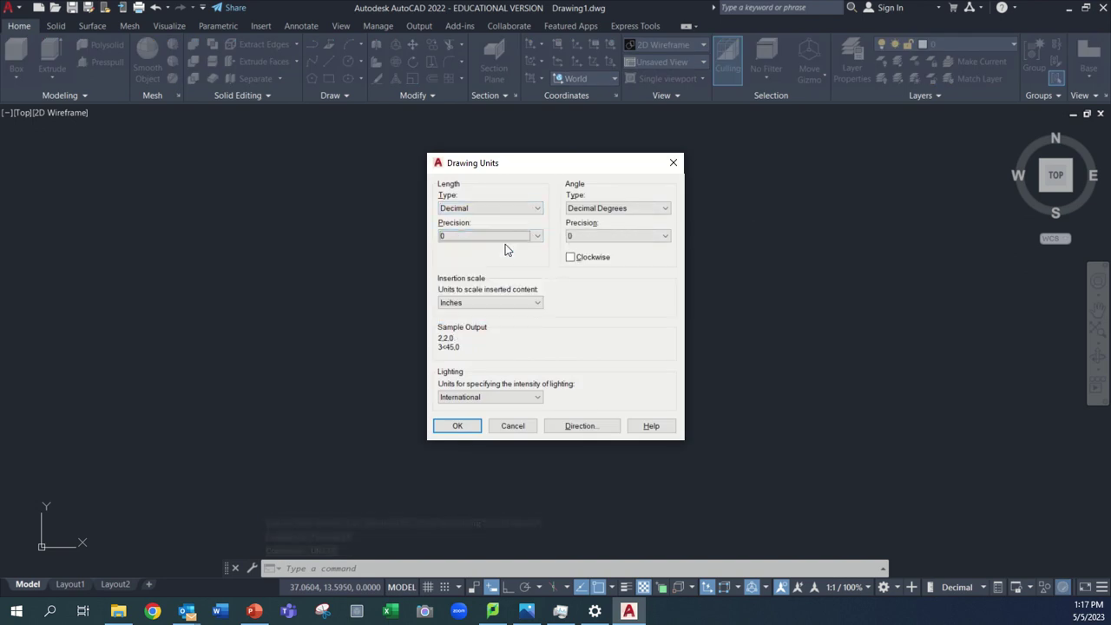
click(505, 304)
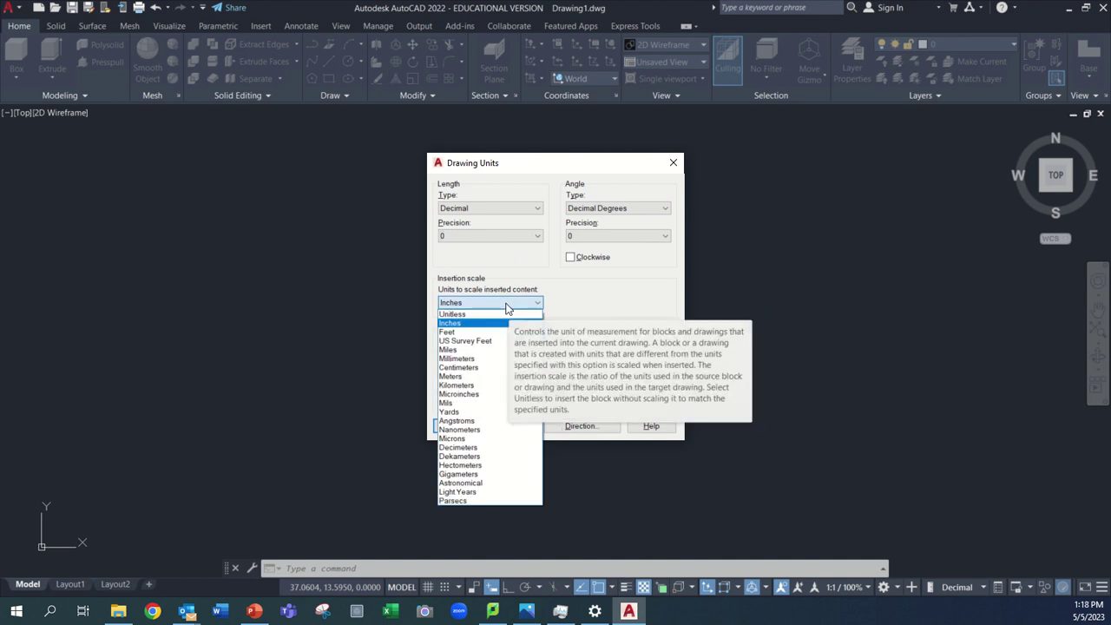
click(475, 358)
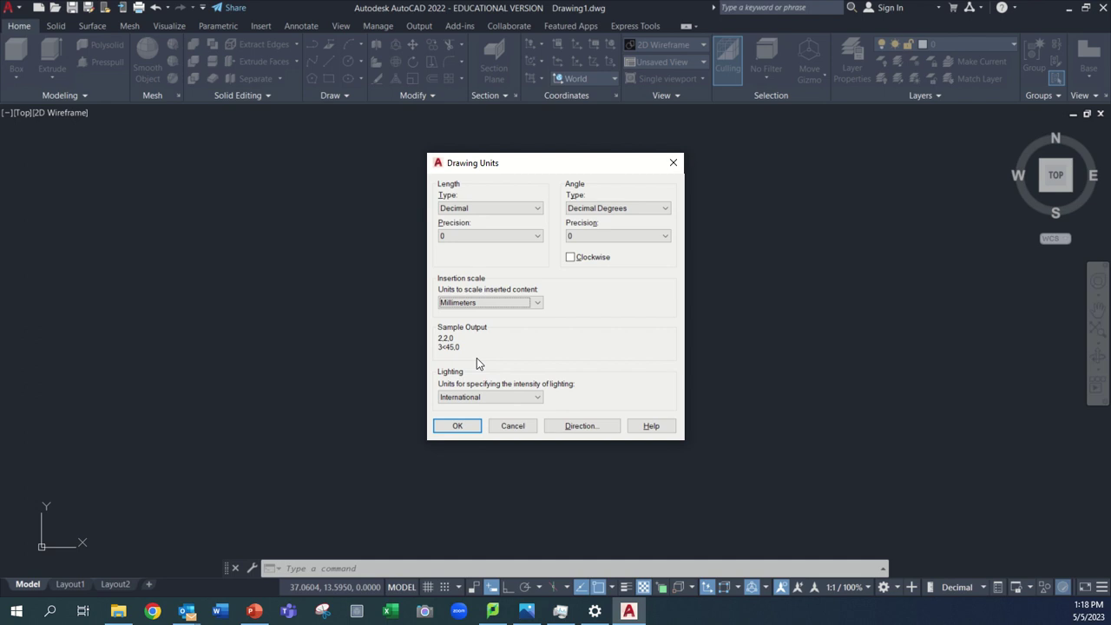
click(457, 425)
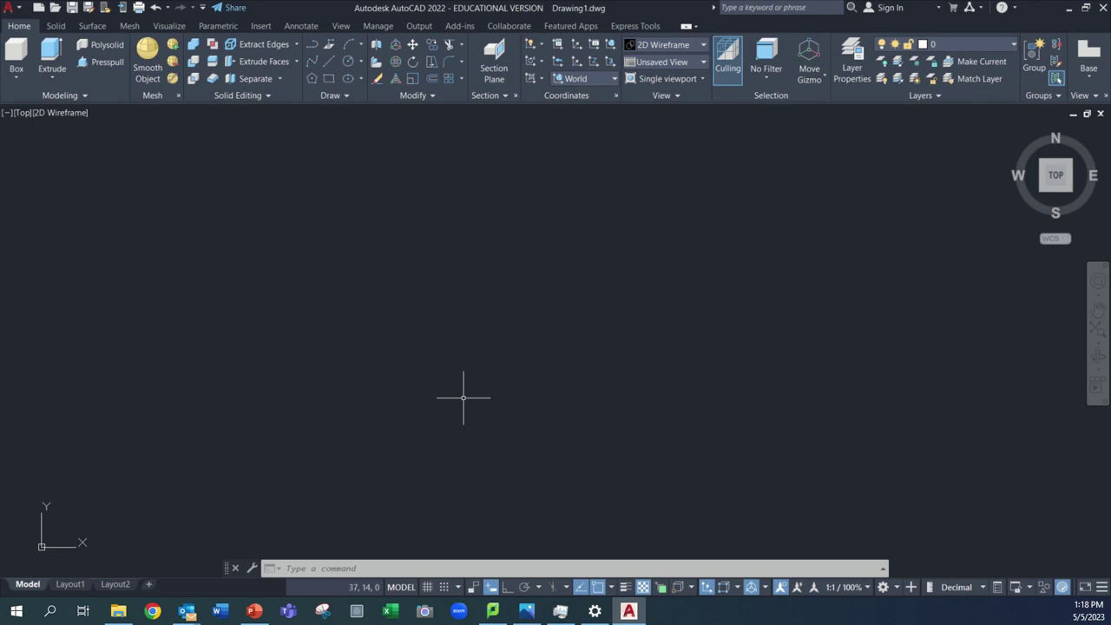
click(527, 610)
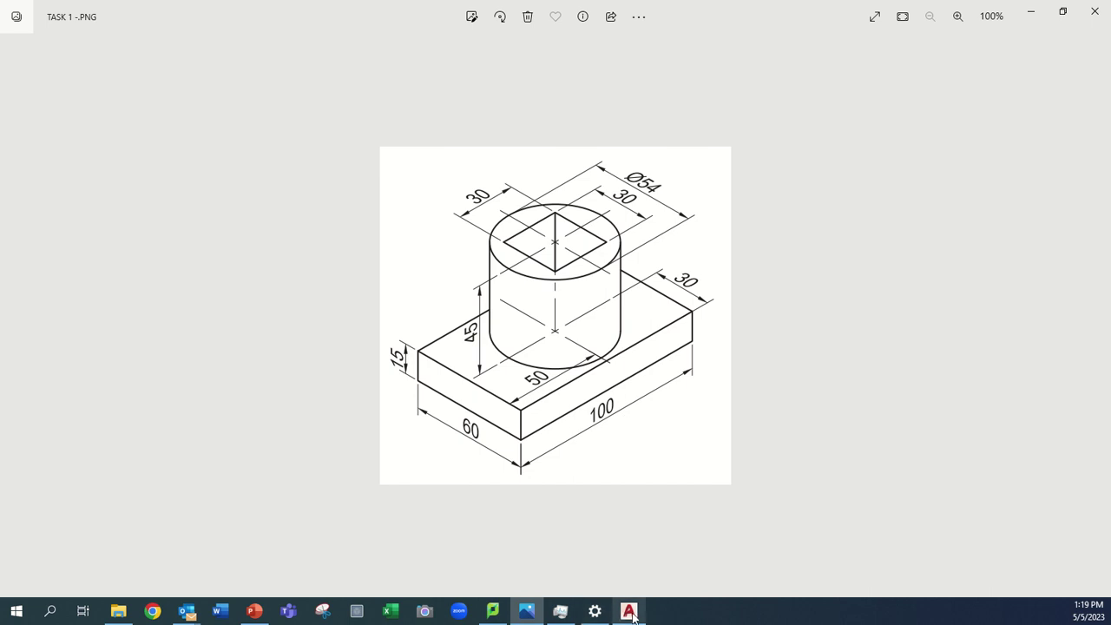
Draw the 100 × 60 base rectangle and centre it in the view
click(673, 552)
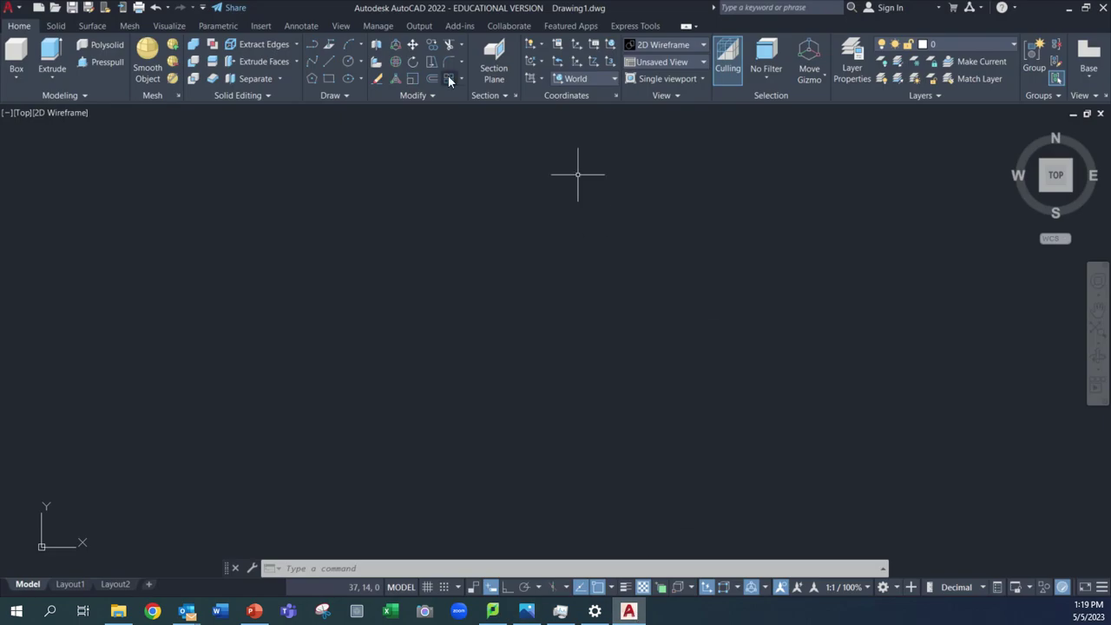
click(328, 79)
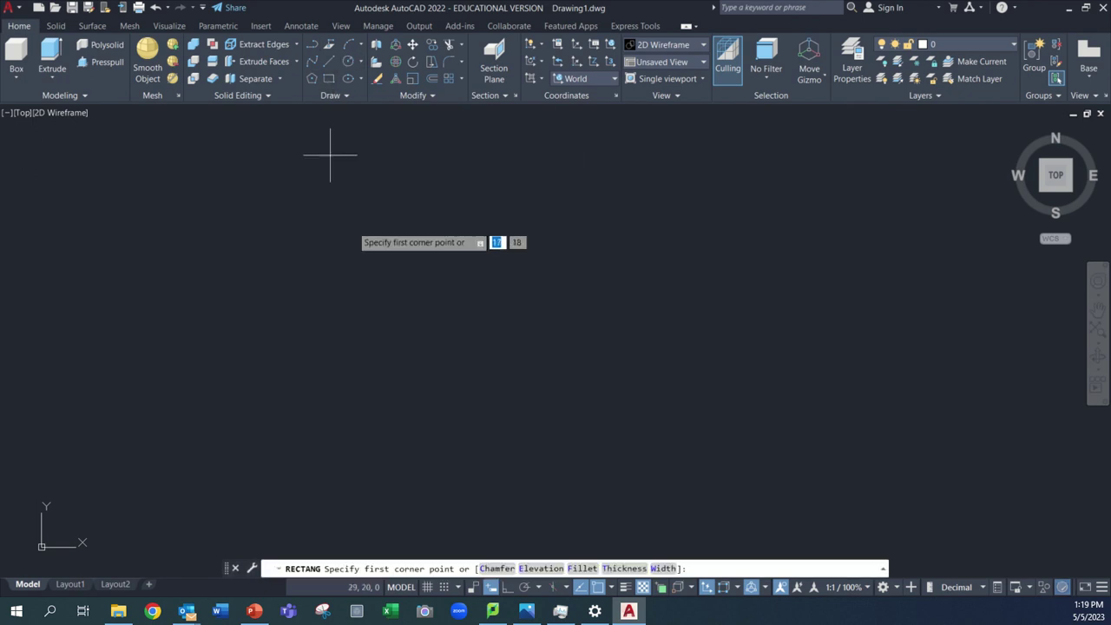
click(425, 279)
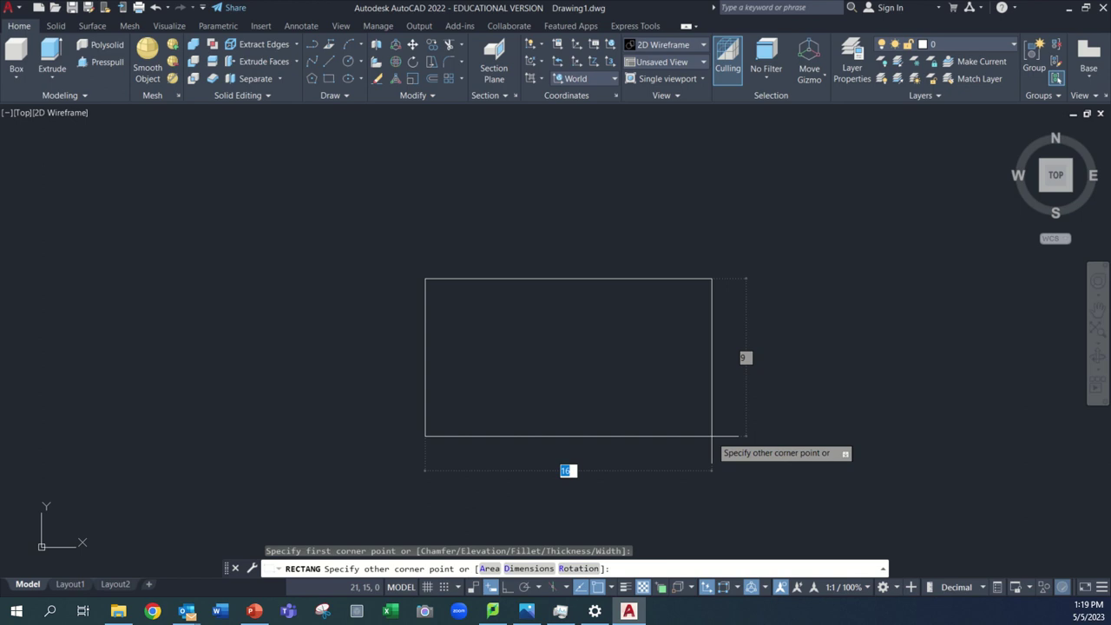
text(100)
key(Tab)
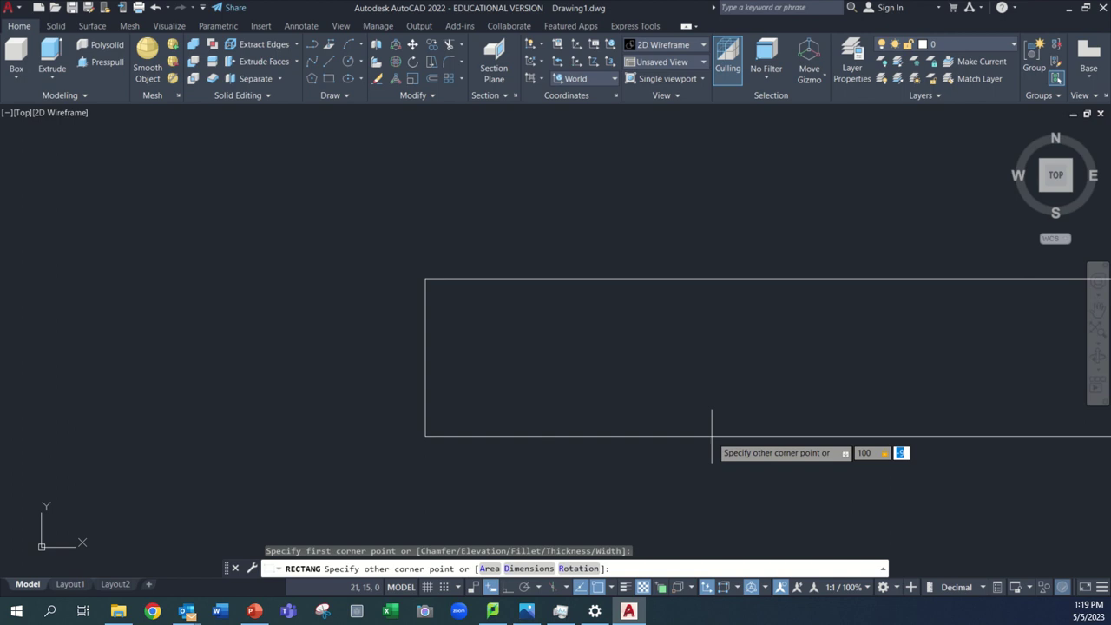
text(60)
key(Return)
scroll(768, 422, down, 2)
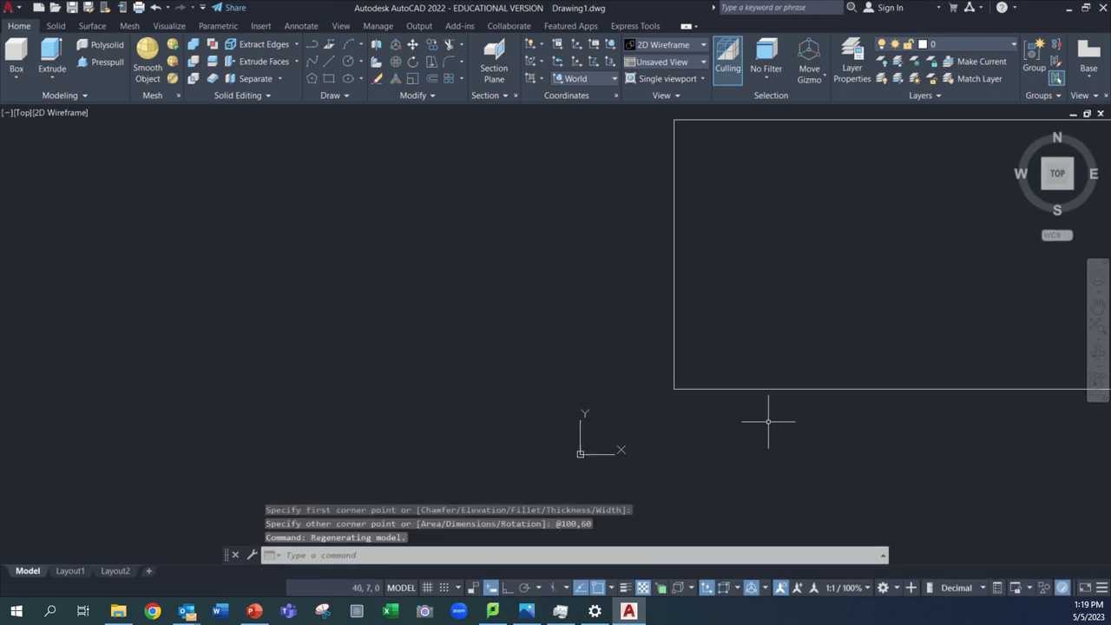
scroll(768, 422, down, 4)
scroll(798, 408, up, 4)
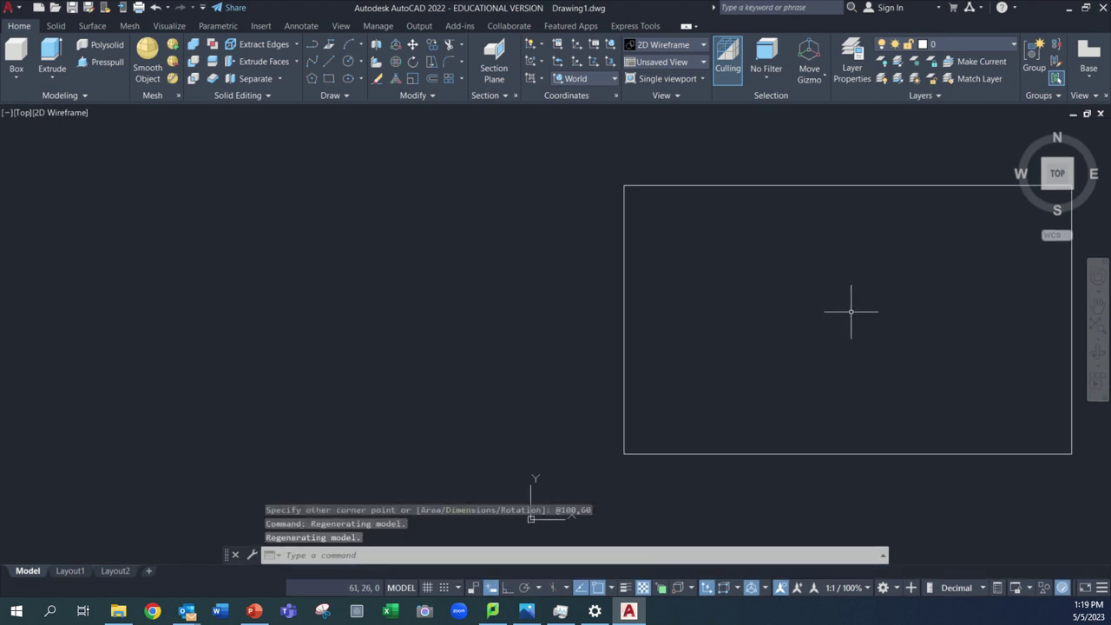
mouse_move(850, 311)
middle_down()
mouse_move(473, 292)
mouse_move(534, 299)
middle_up()
scroll(537, 294, down, 2)
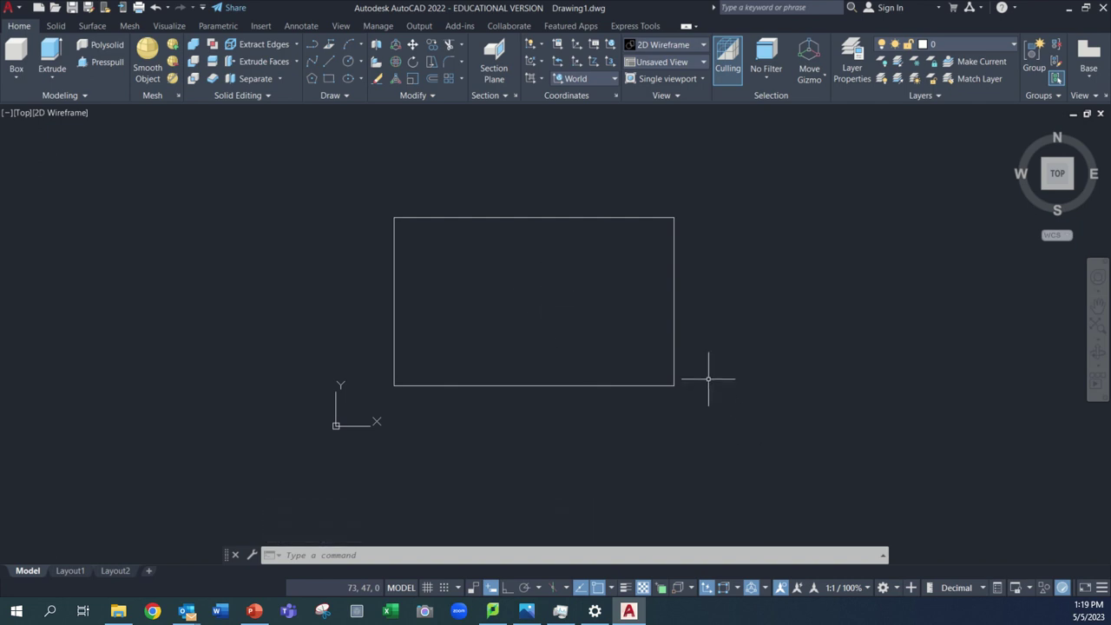
Turn on 3D object snap and add the Knot and Midpoint on edge modes
click(347, 61)
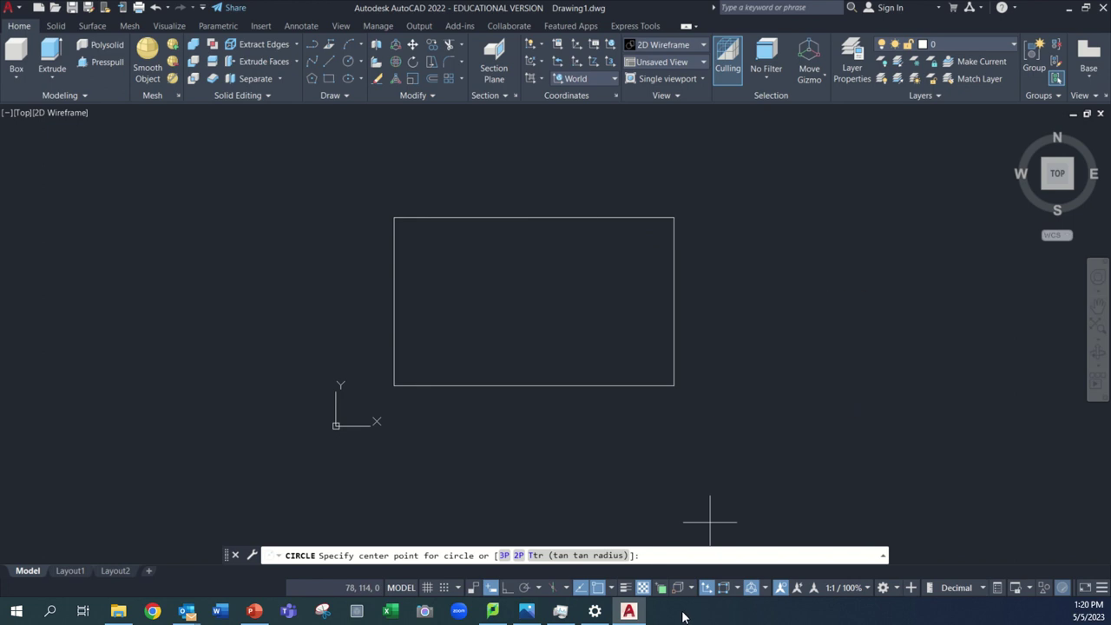
key(Escape)
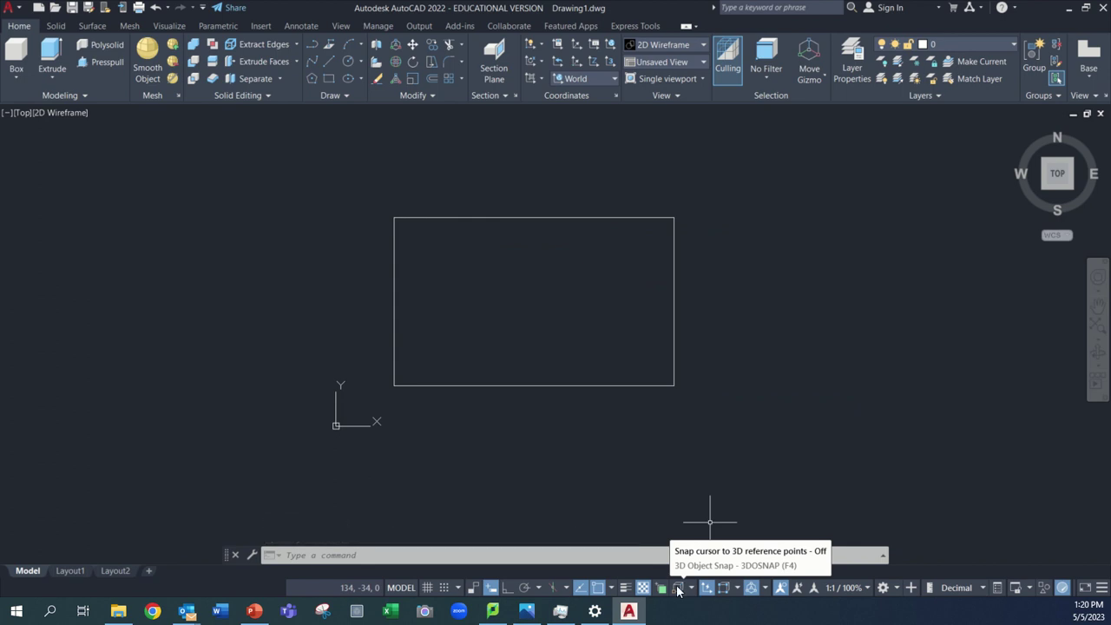
click(681, 588)
click(691, 590)
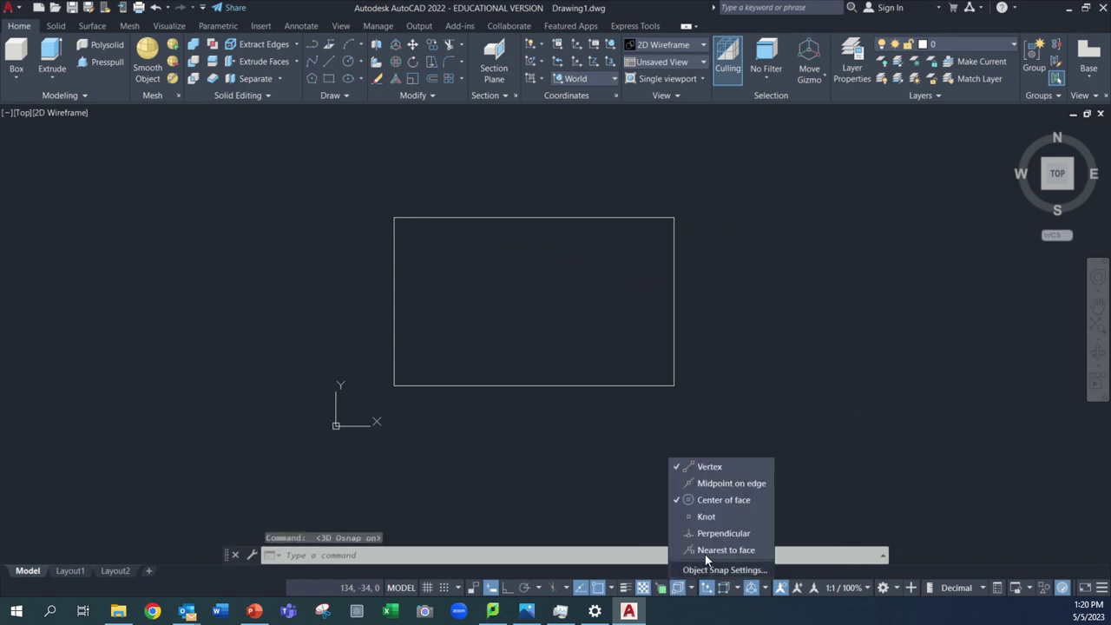
click(716, 516)
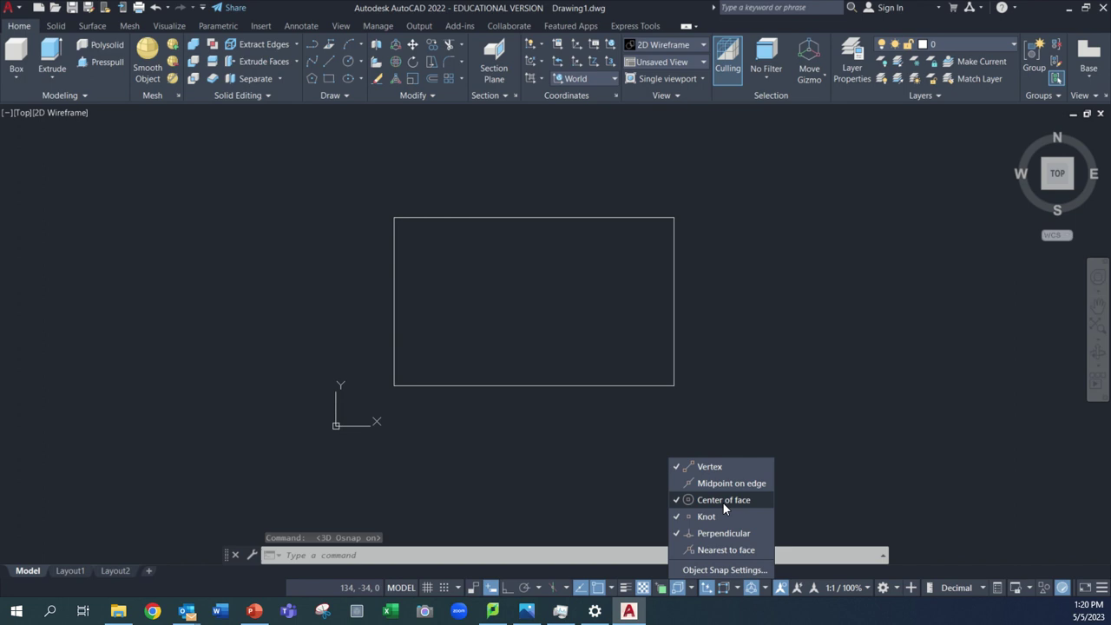
click(728, 482)
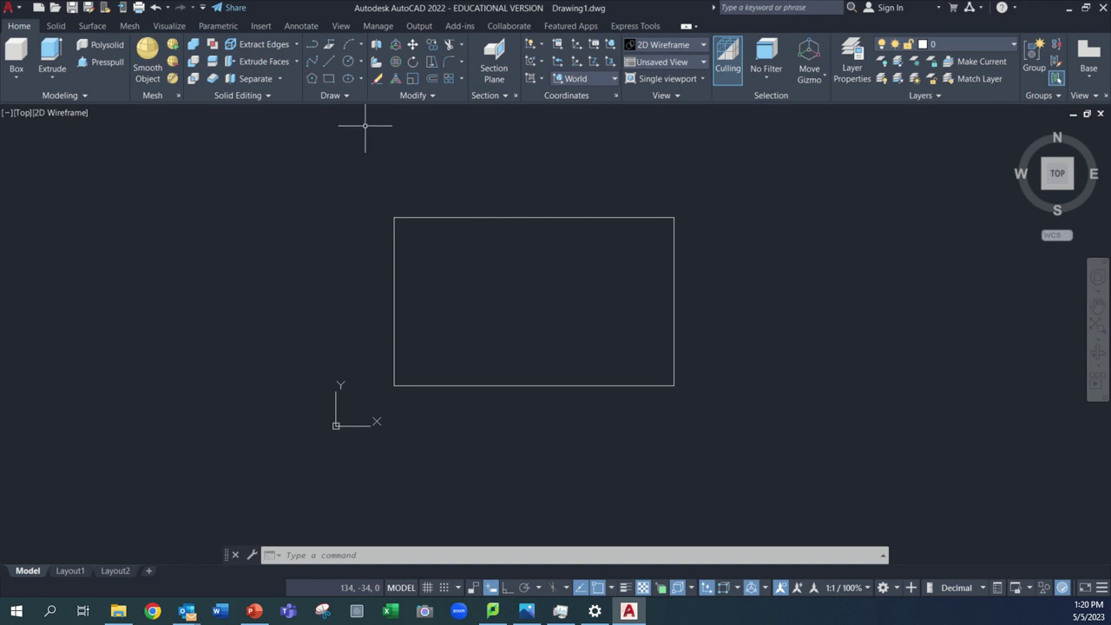
click(350, 61)
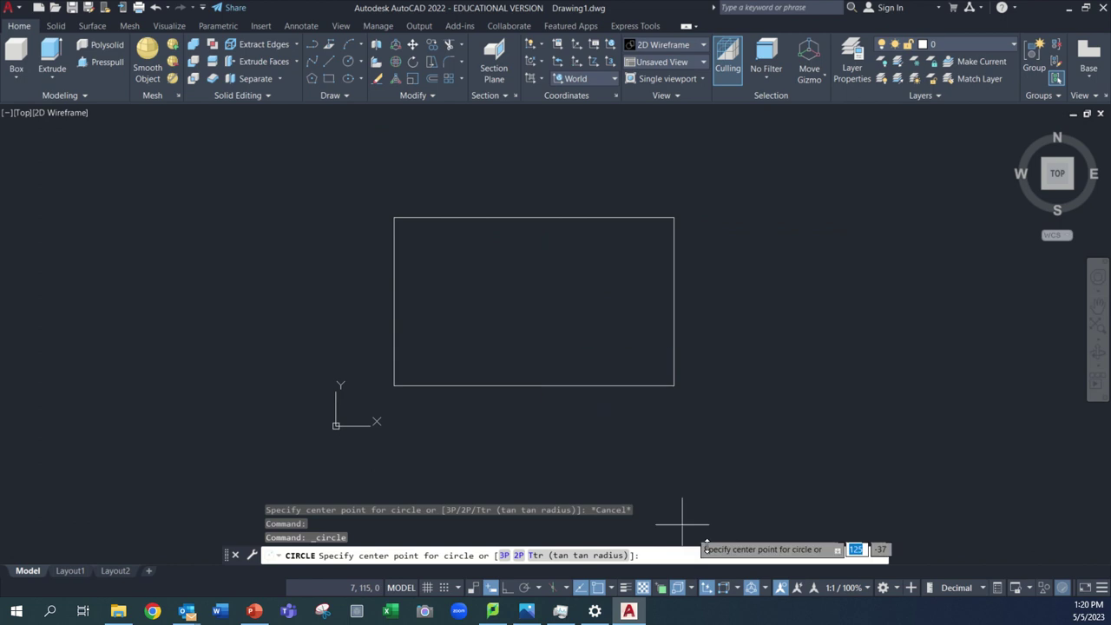
click(692, 588)
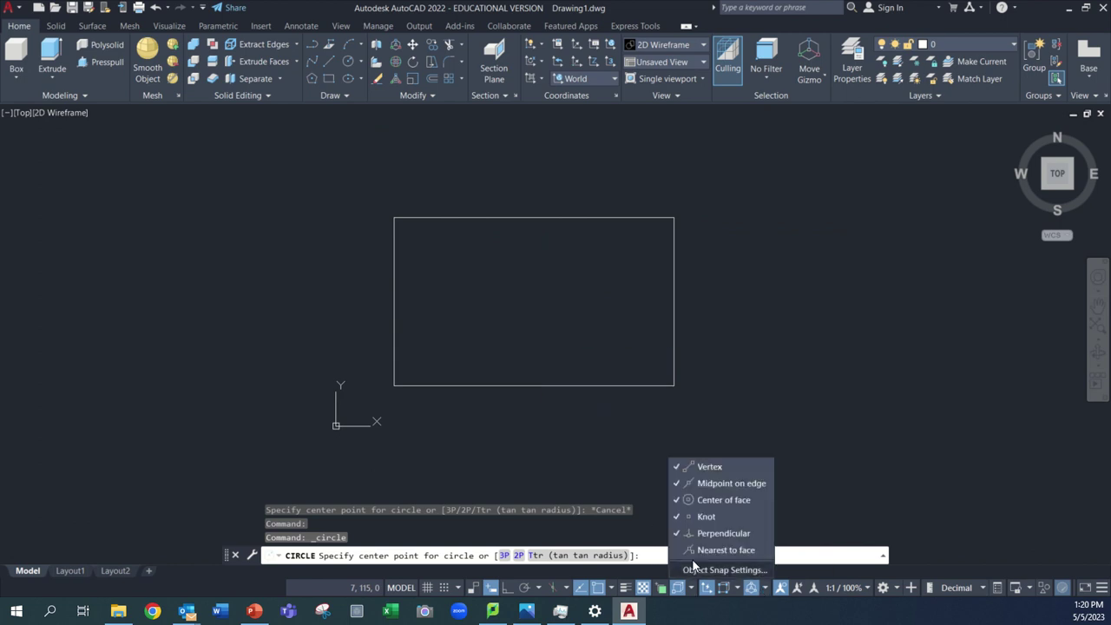
click(680, 597)
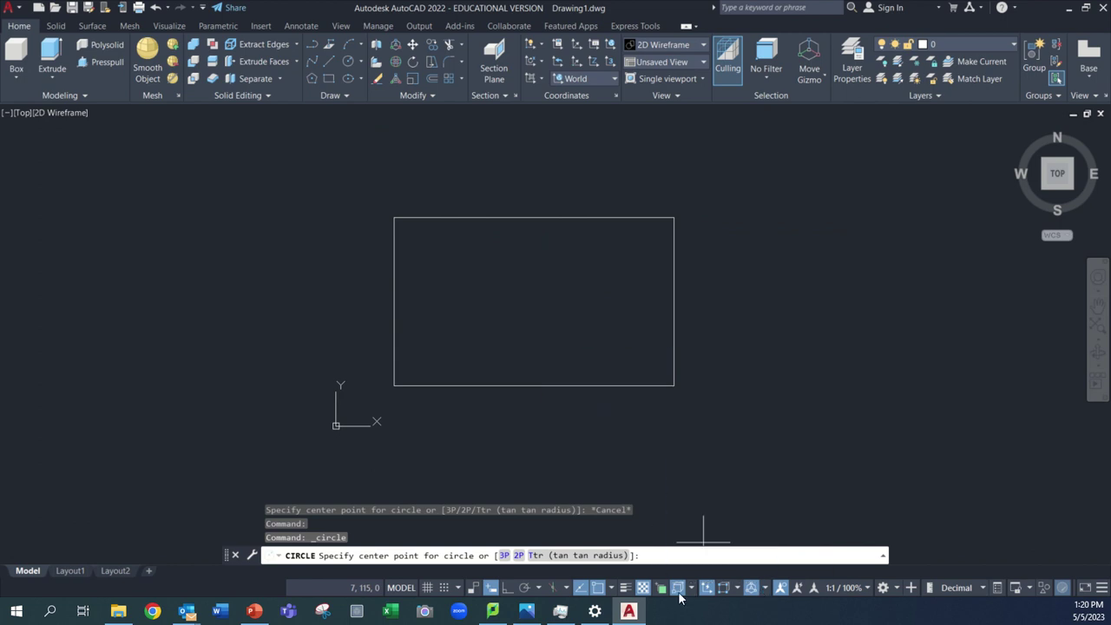
click(679, 593)
key(Escape)
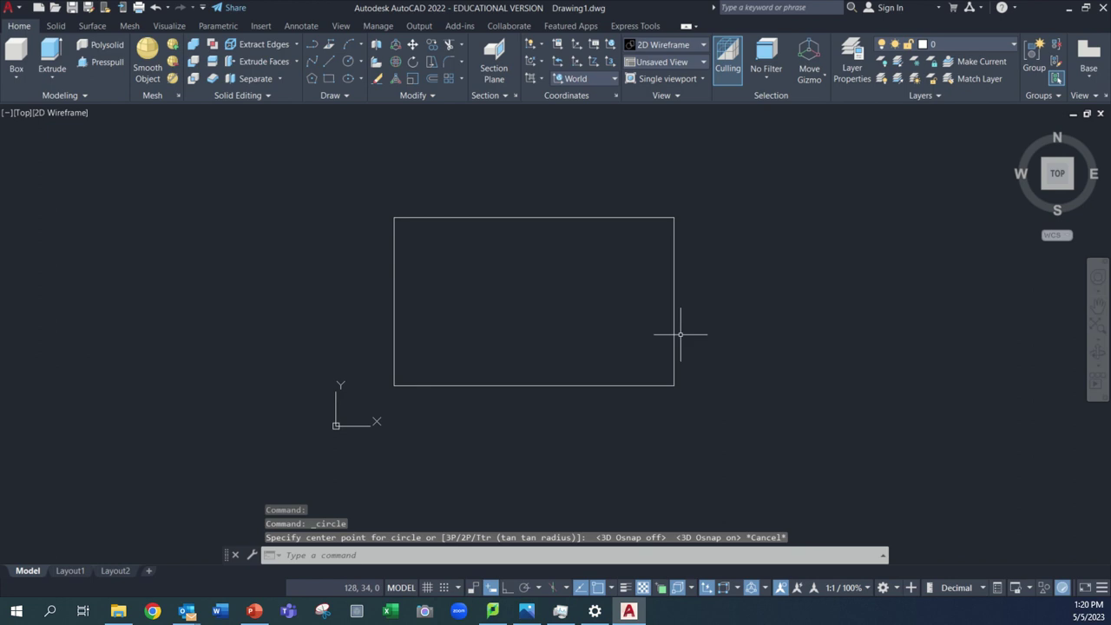
click(674, 334)
key(Escape)
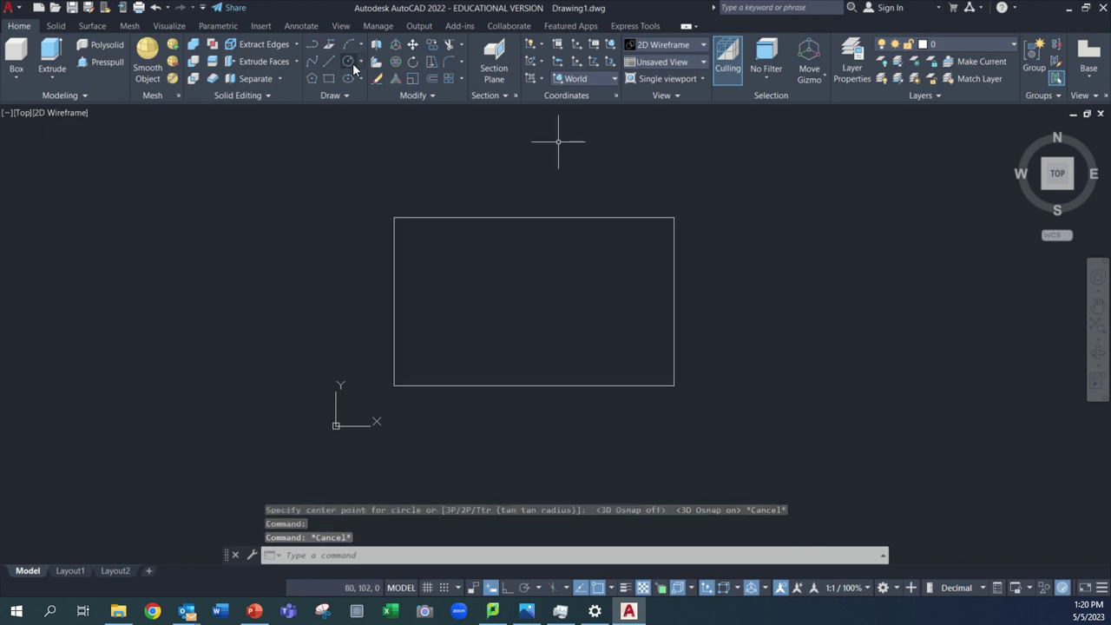
click(349, 63)
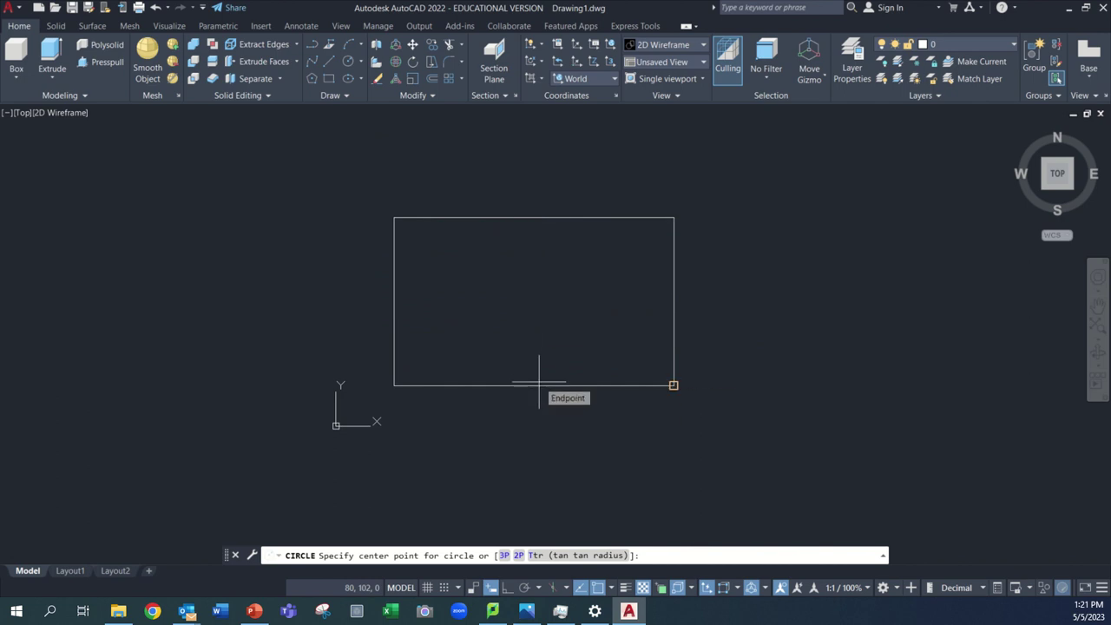
key(Escape)
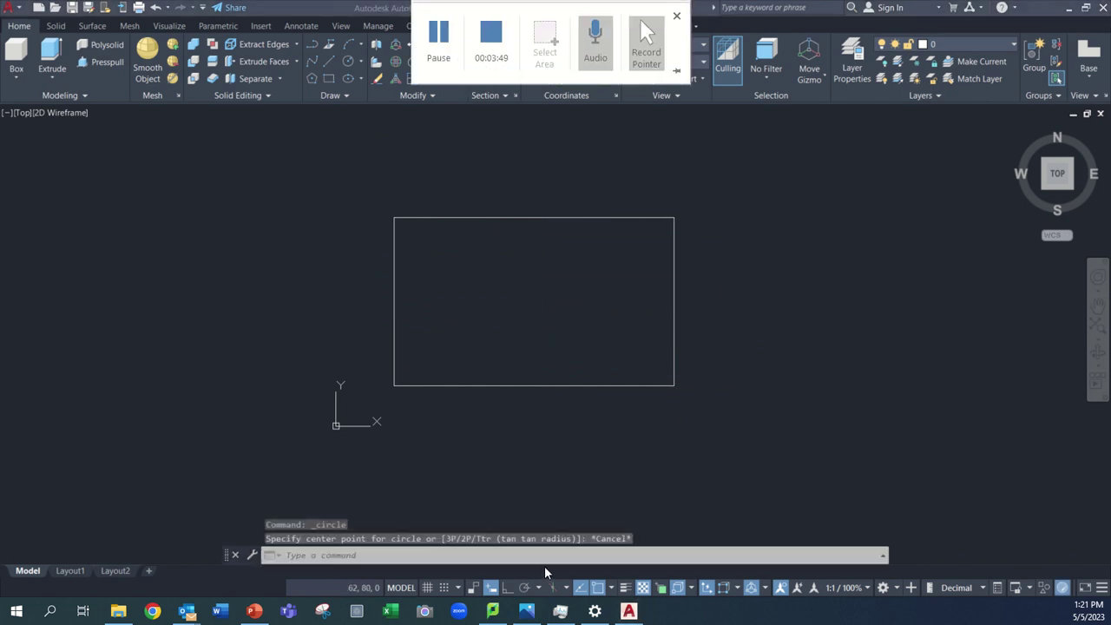
Enable Nearest, Apparent Intersection, Tangent, Insertion, Perpendicular, Quadrant, Node, Geometric Center and Midpoint snaps
click(611, 589)
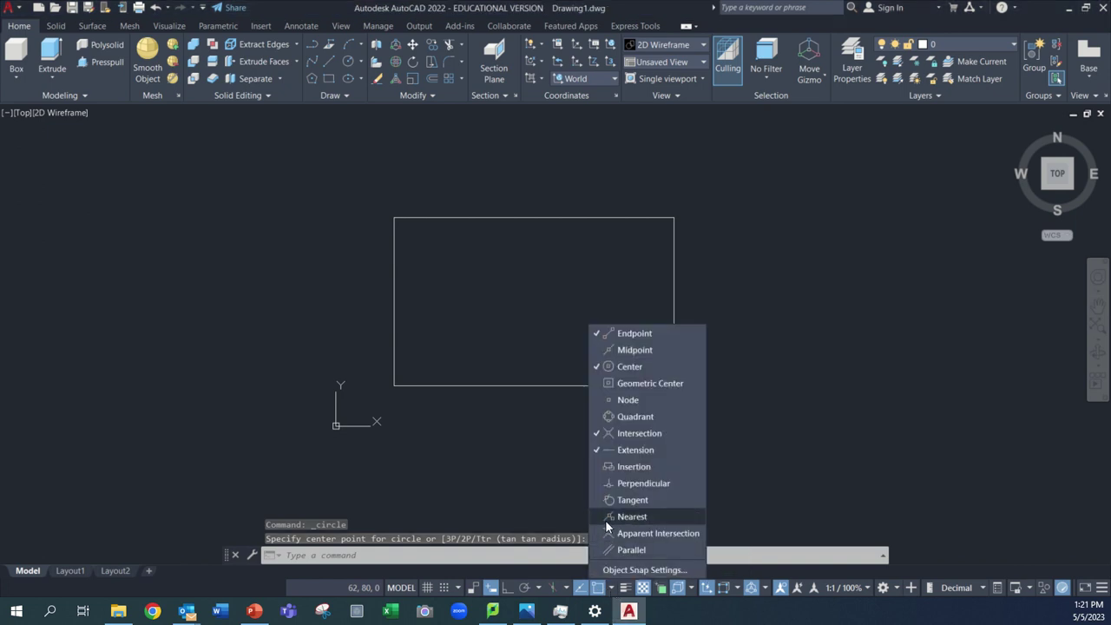
click(616, 516)
click(617, 532)
click(612, 500)
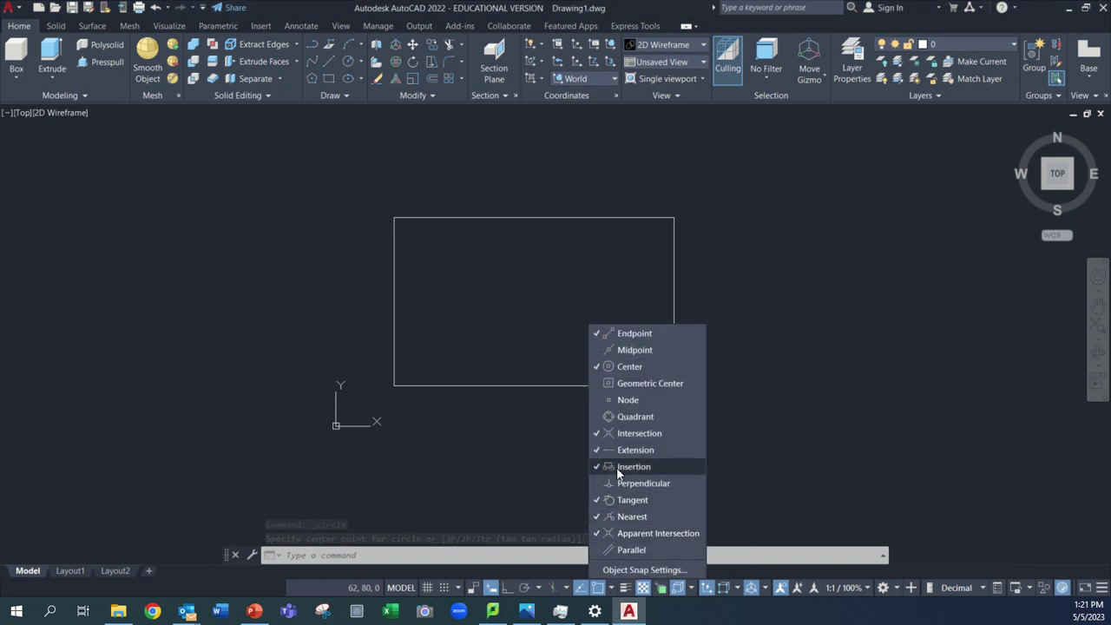
click(616, 467)
click(611, 484)
click(613, 418)
click(618, 450)
click(629, 399)
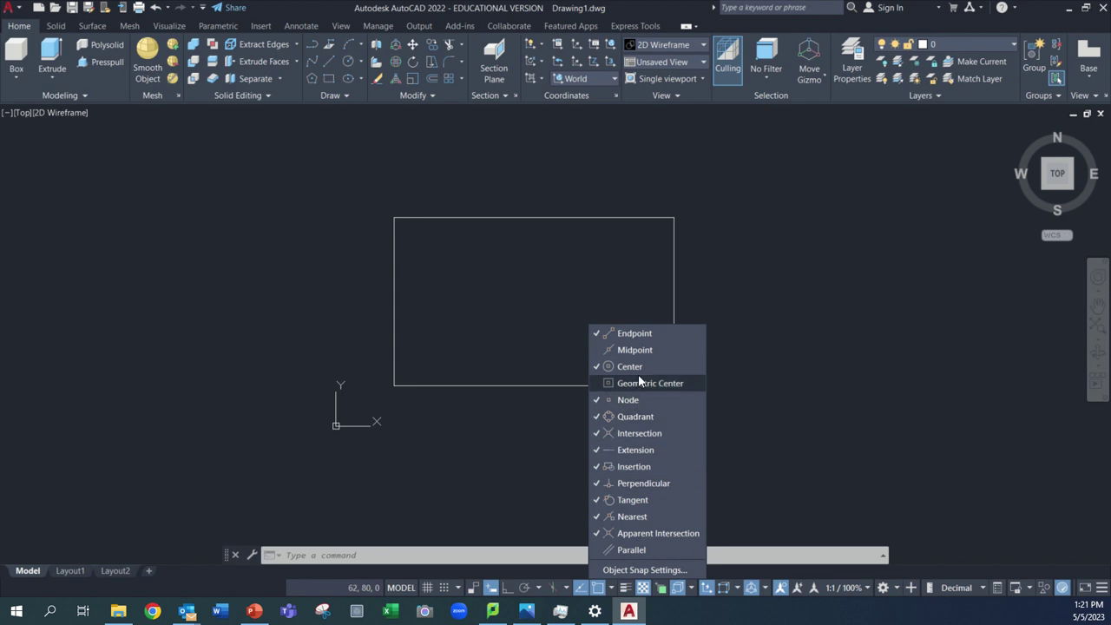
click(638, 383)
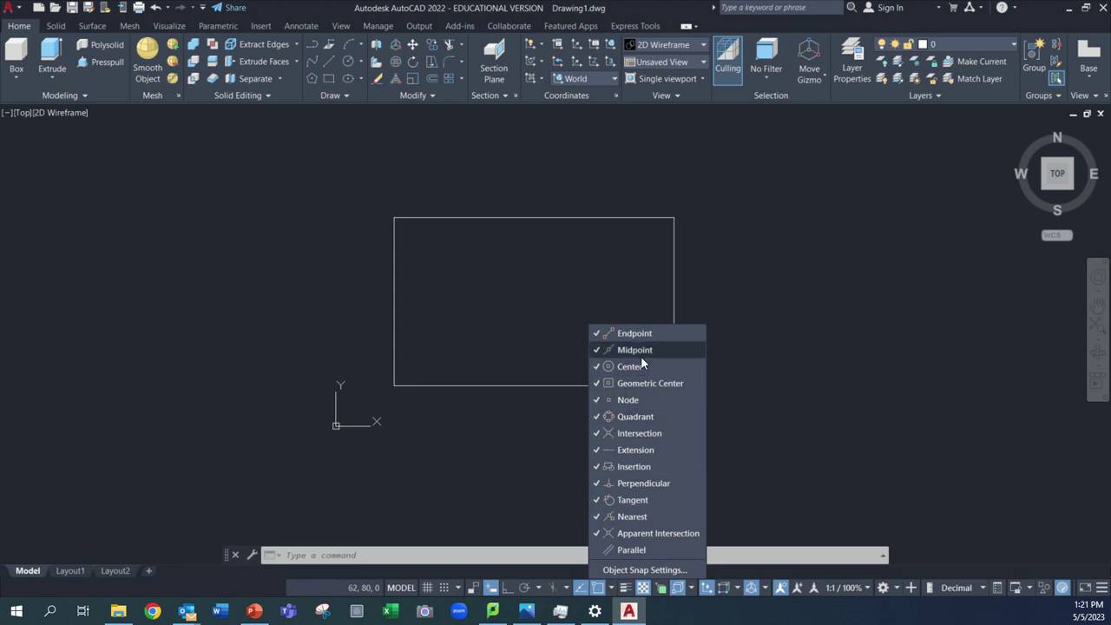
click(640, 351)
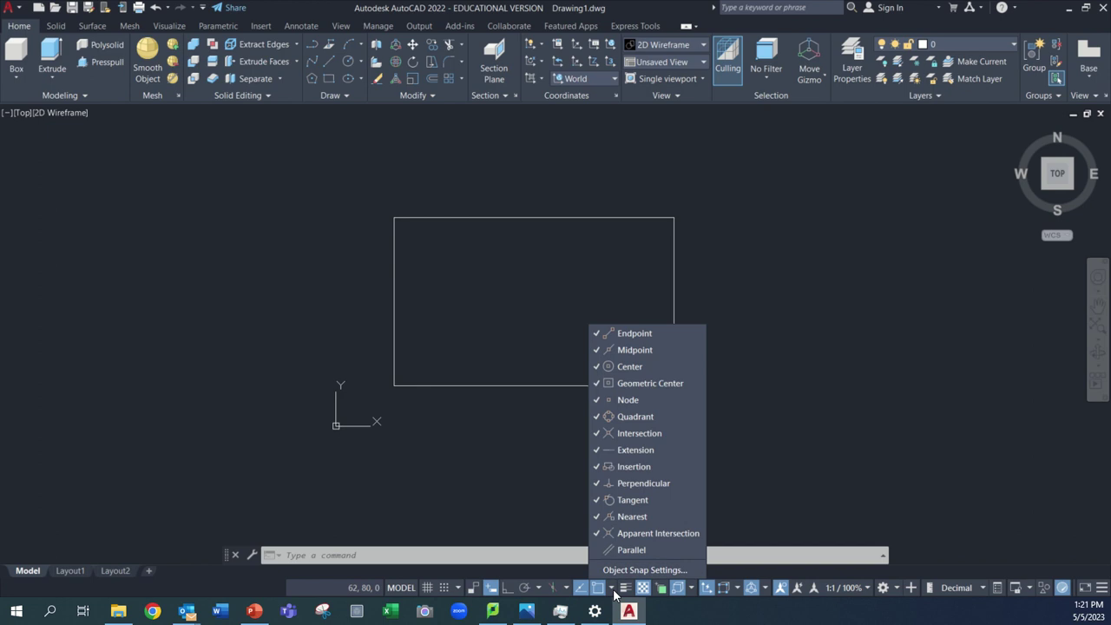
Close the snap list and window-select the rectangle
key(Escape)
key(Escape)
click(590, 397)
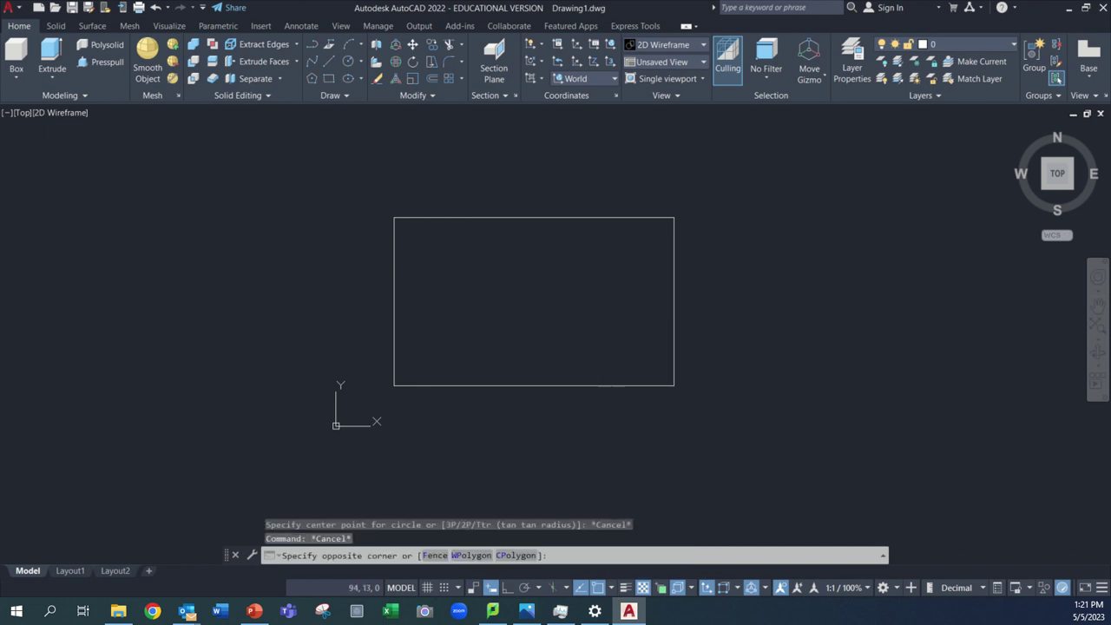
click(602, 379)
click(696, 307)
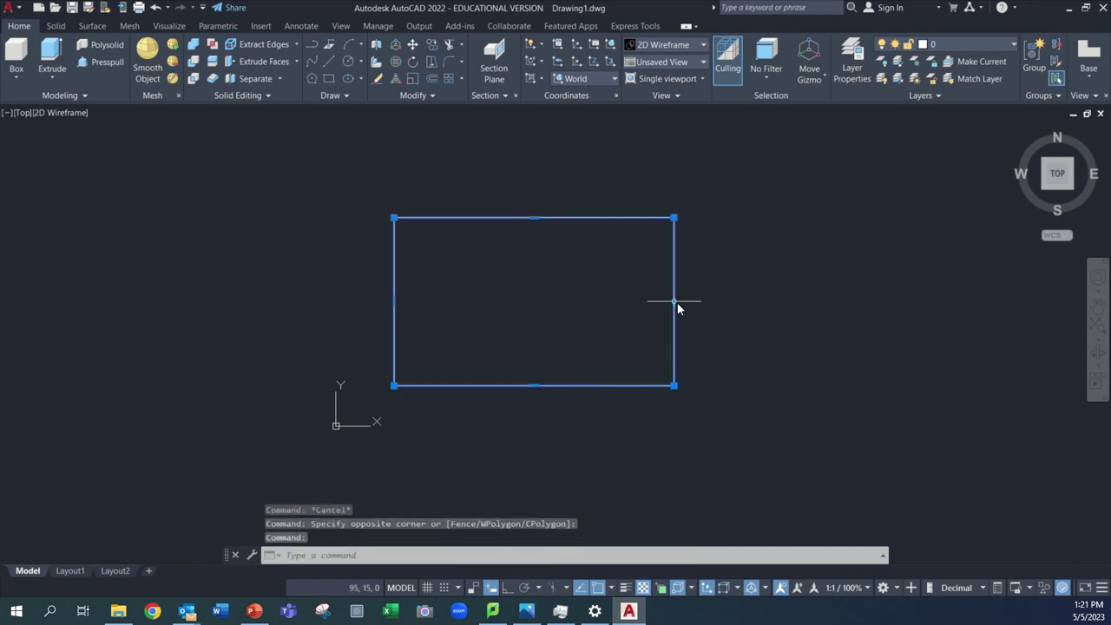
Draw a diameter-54 circle centred on the rectangle's geometric center
click(347, 55)
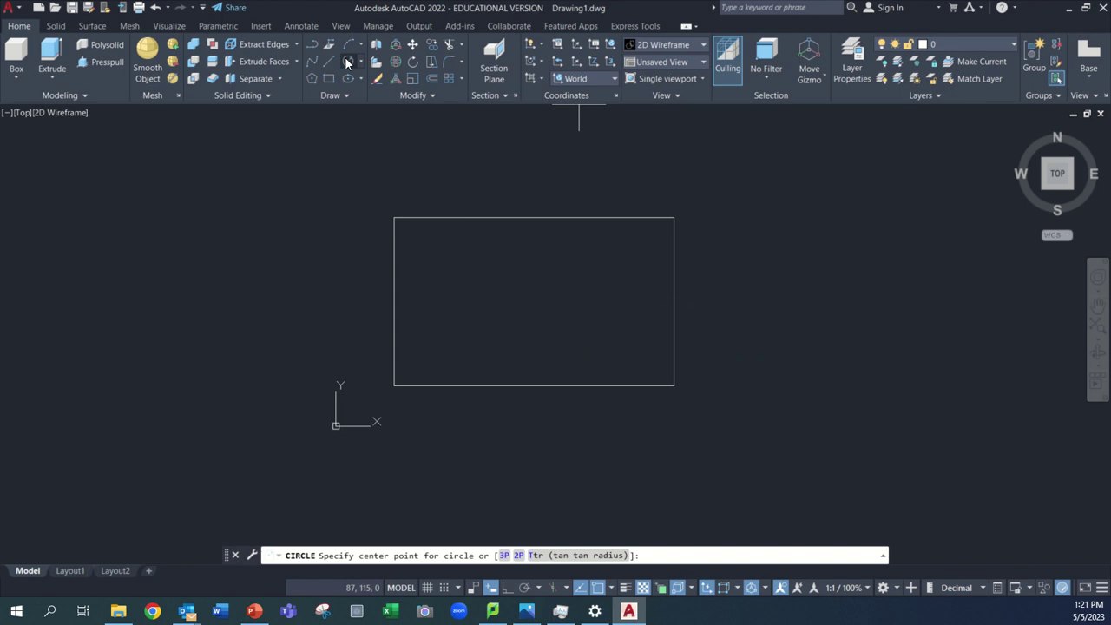
click(344, 64)
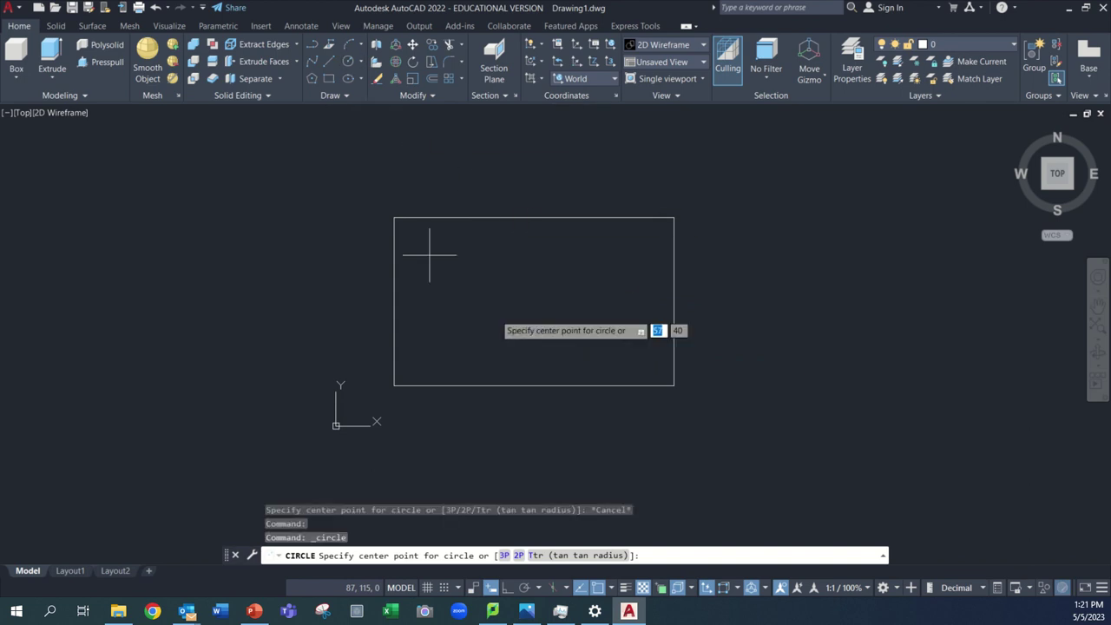
click(533, 301)
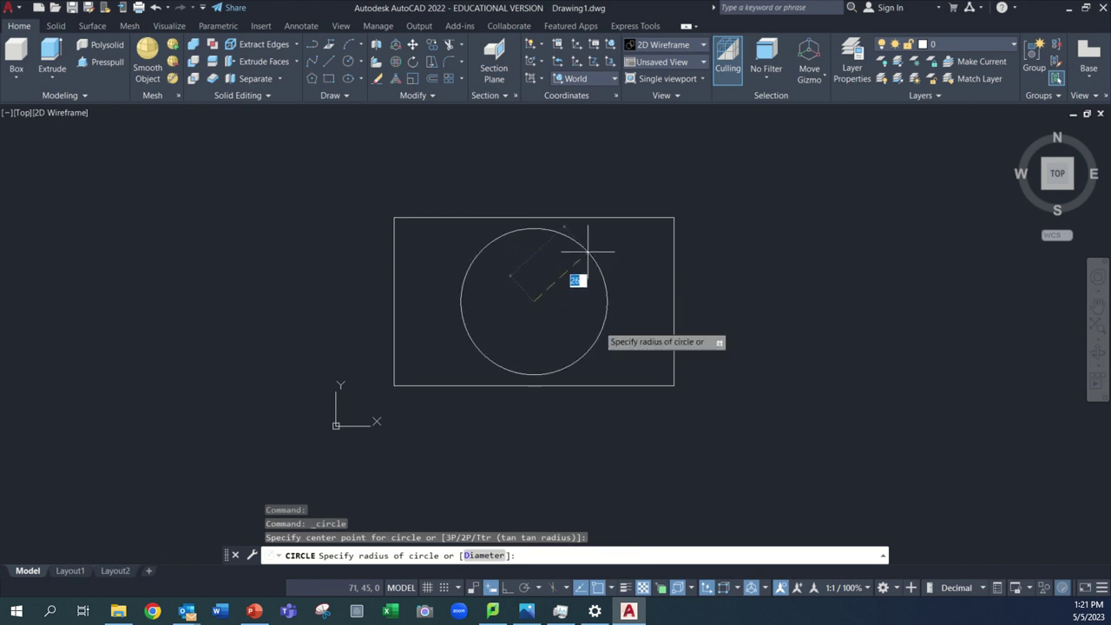
click(527, 613)
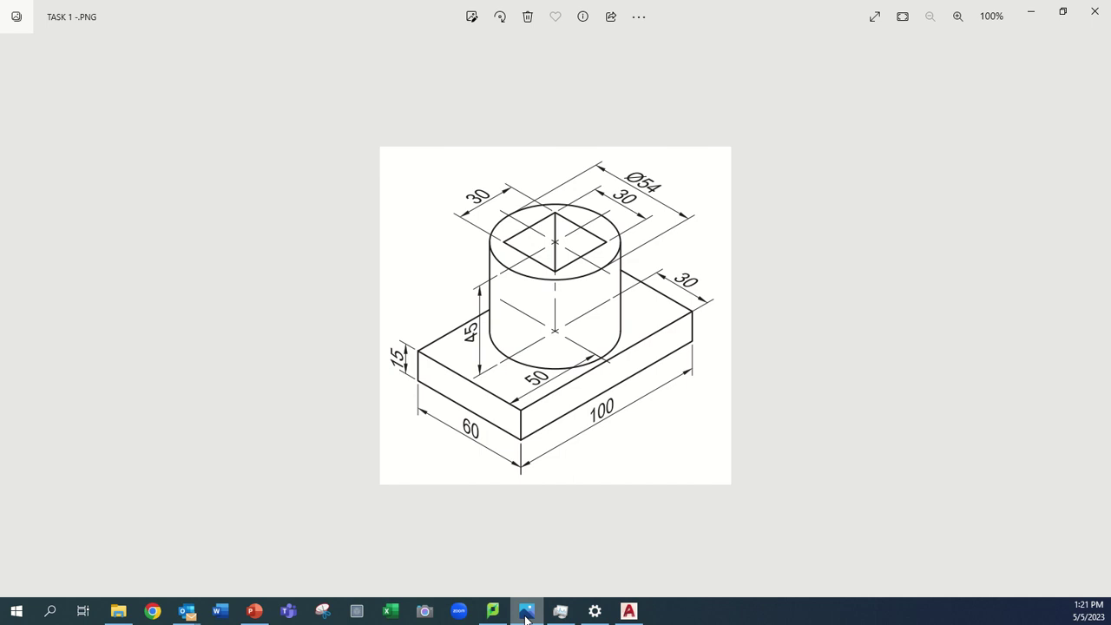
click(526, 612)
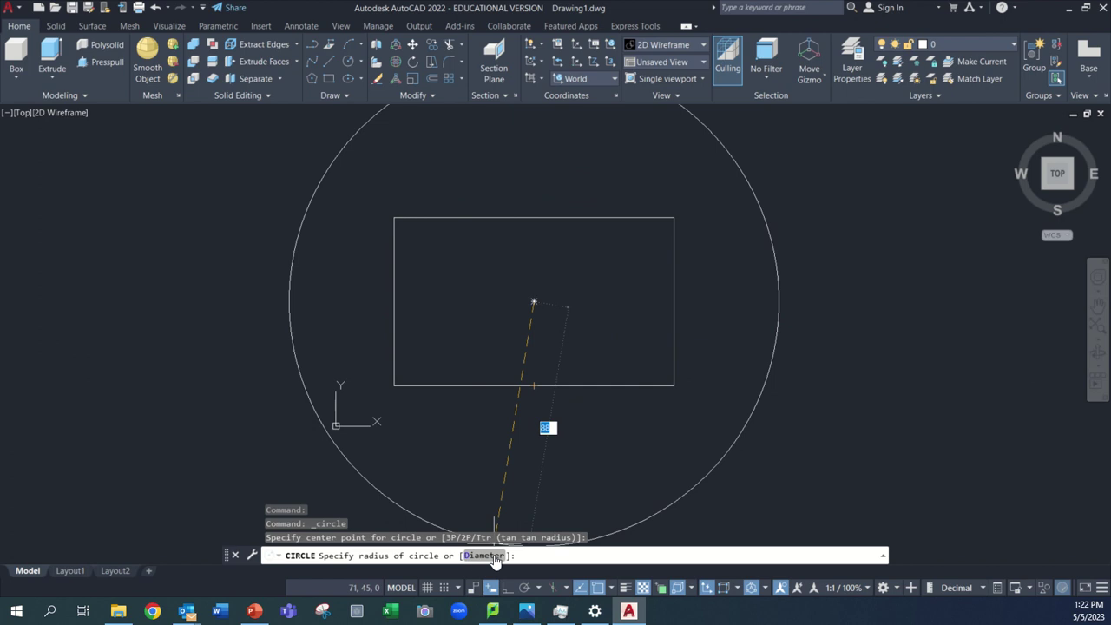
text(d)
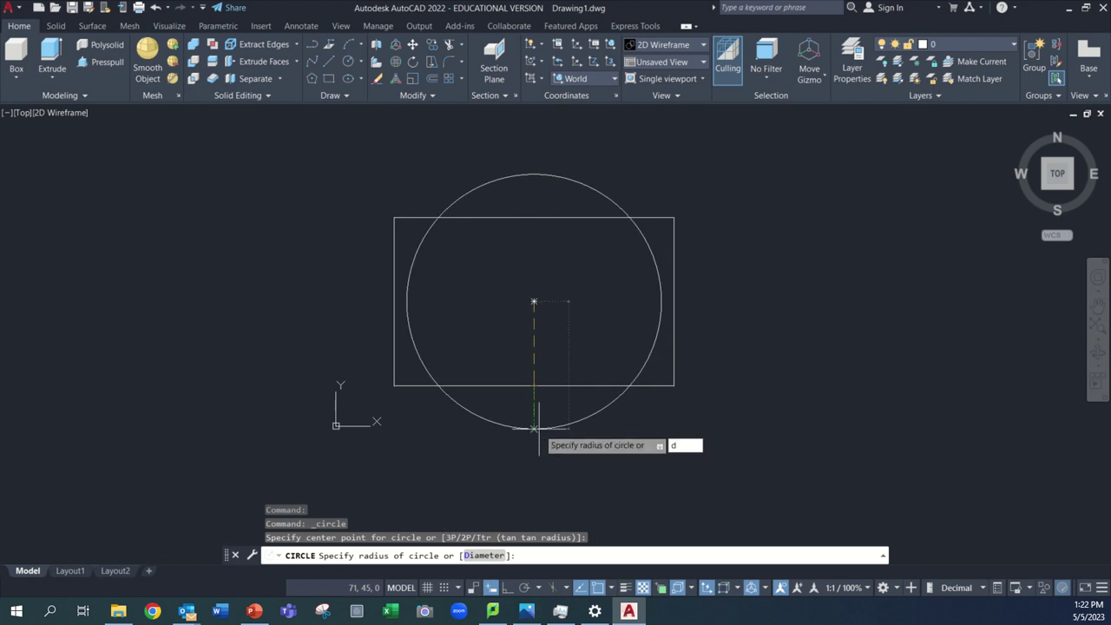
key(Return)
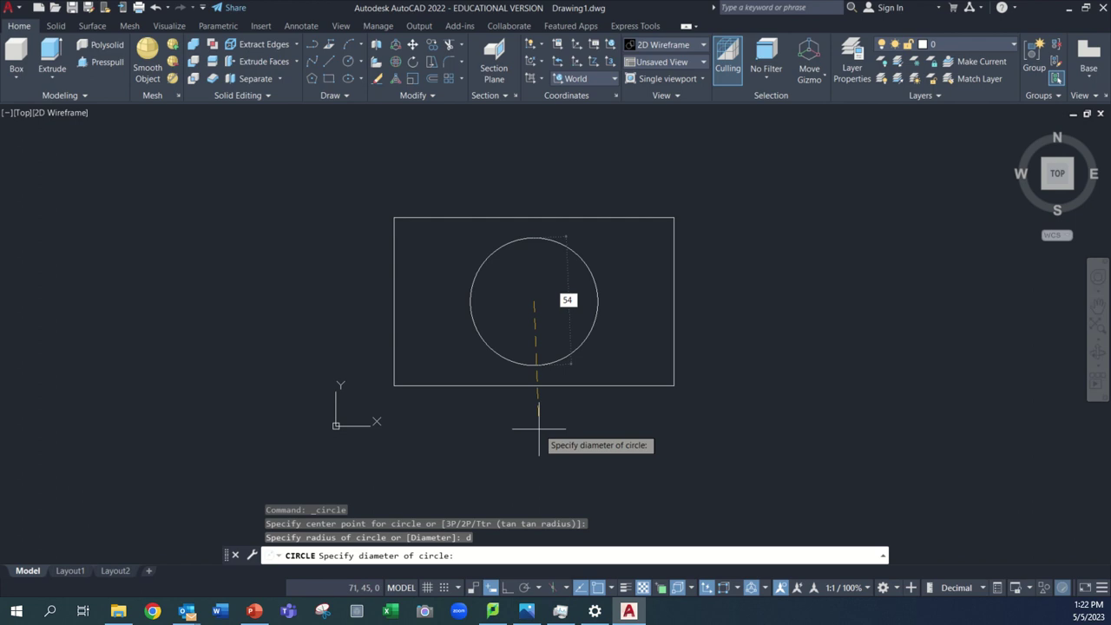
key(Return)
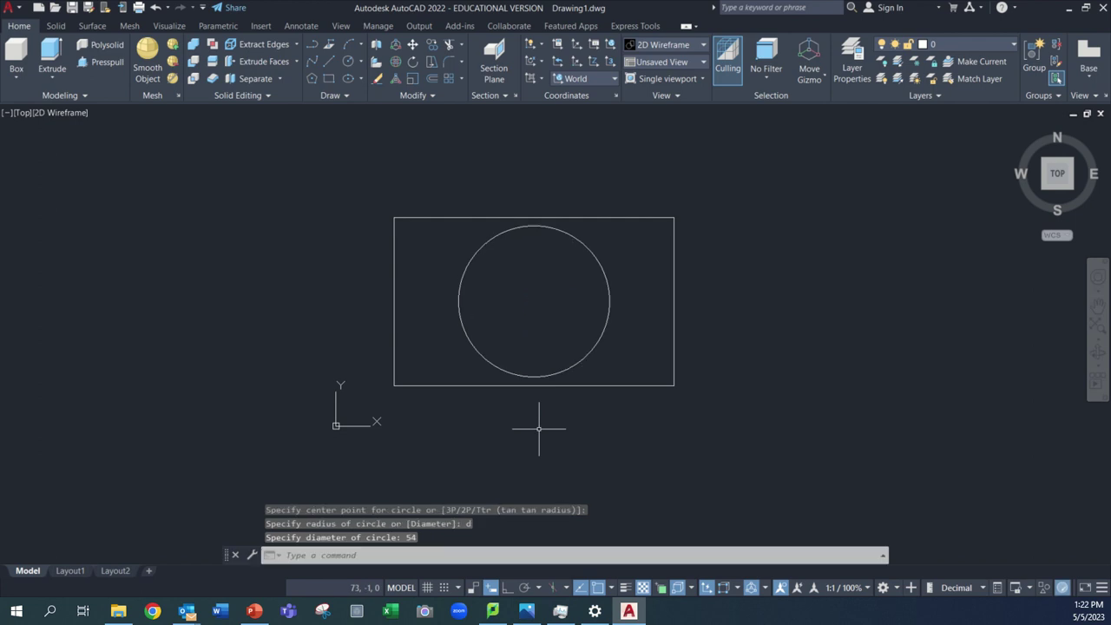
Switch to the SW isometric view and press-pull the rectangle 15 units into a block
click(1044, 191)
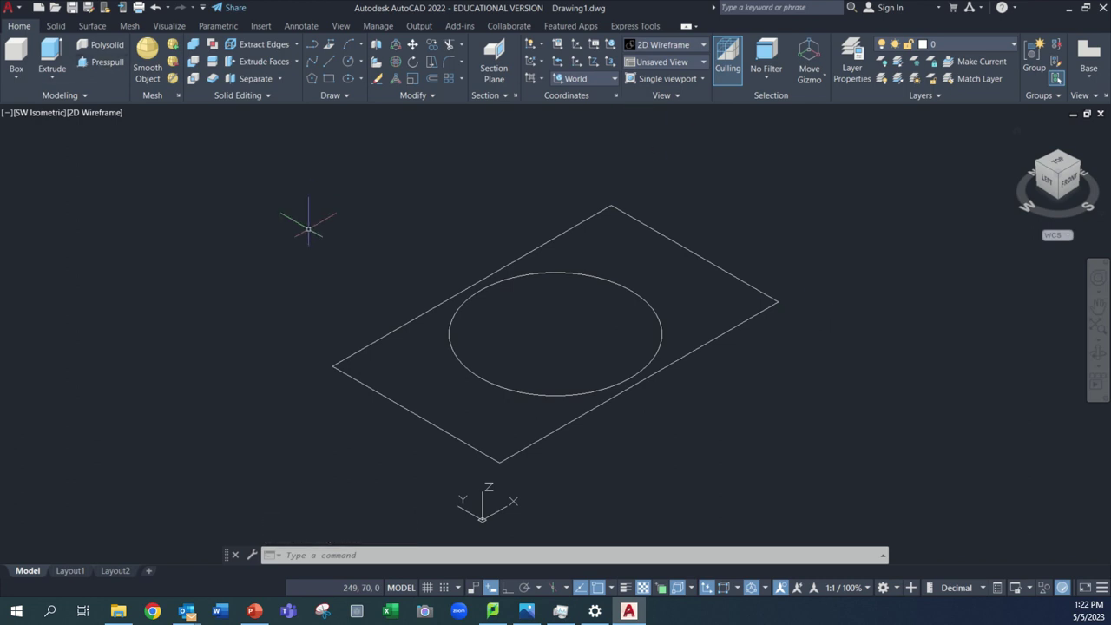
text(s)
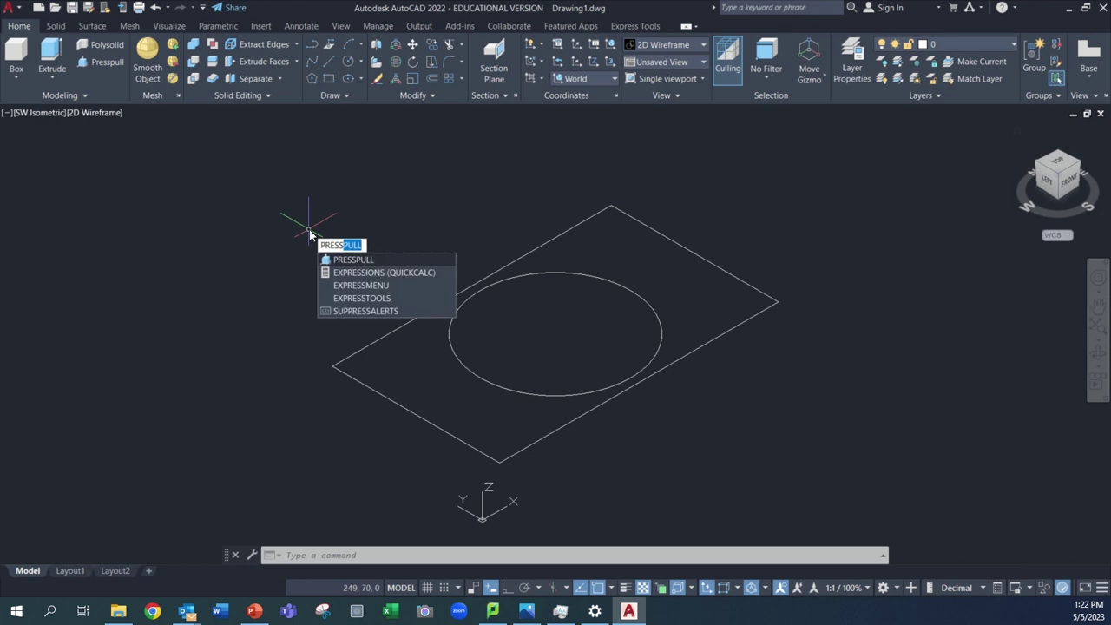
key(Return)
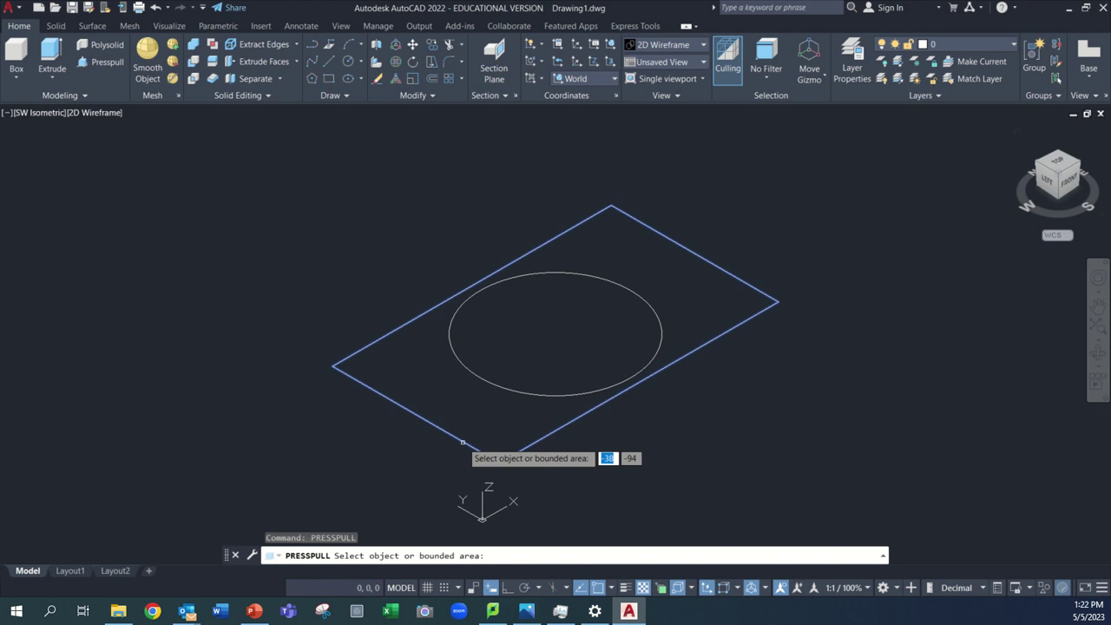
click(454, 442)
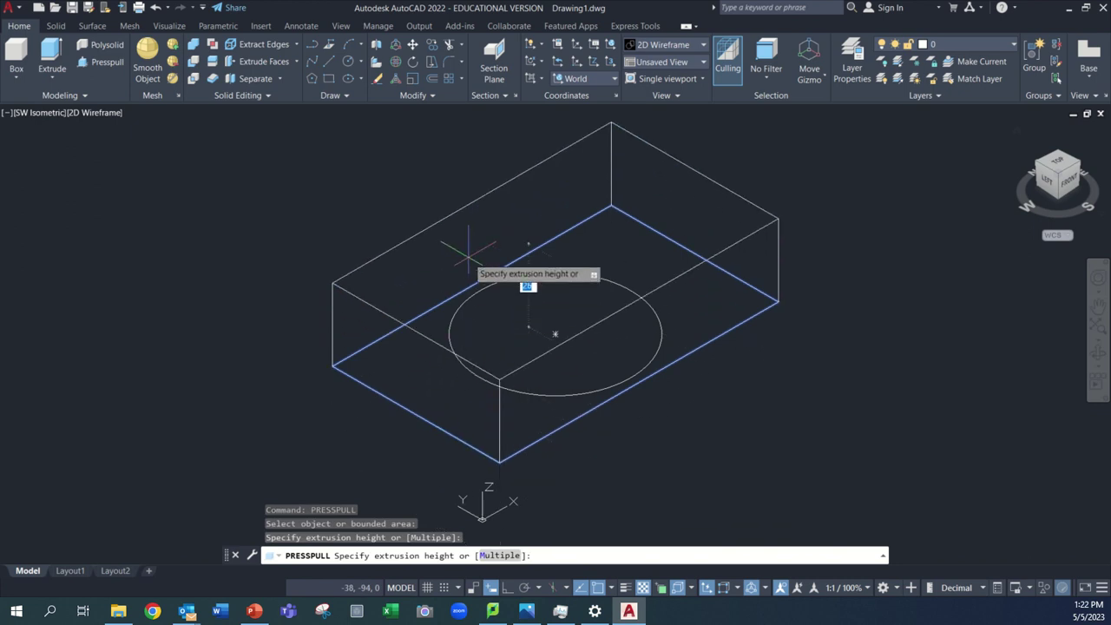
key(Return)
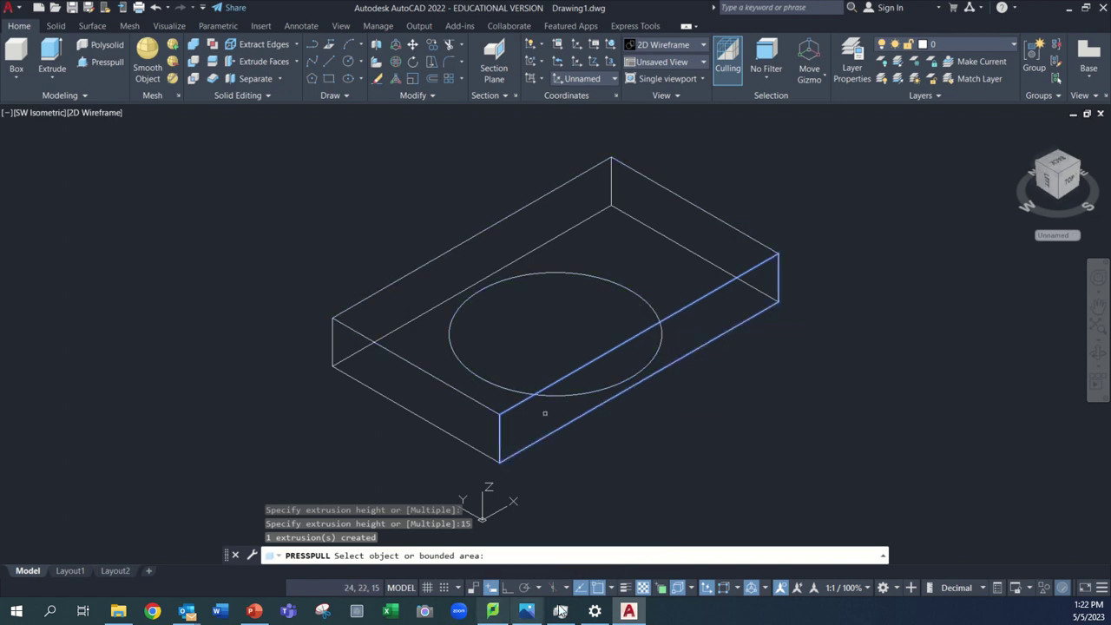
Press-pull the Ø54 circle 60 units upward into the cylinder
click(526, 611)
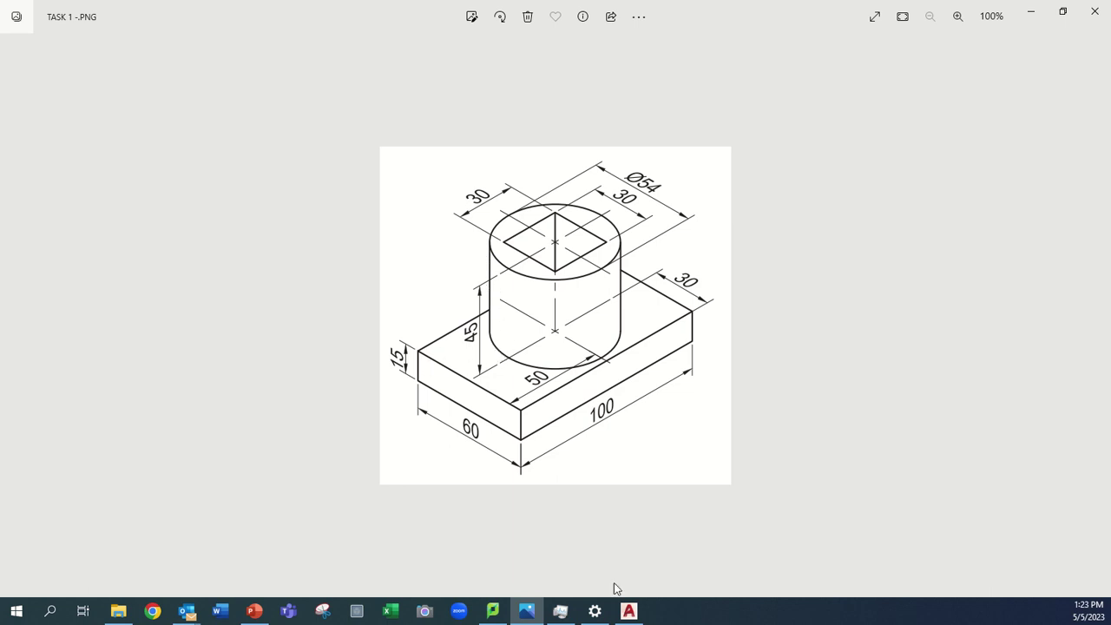
click(628, 611)
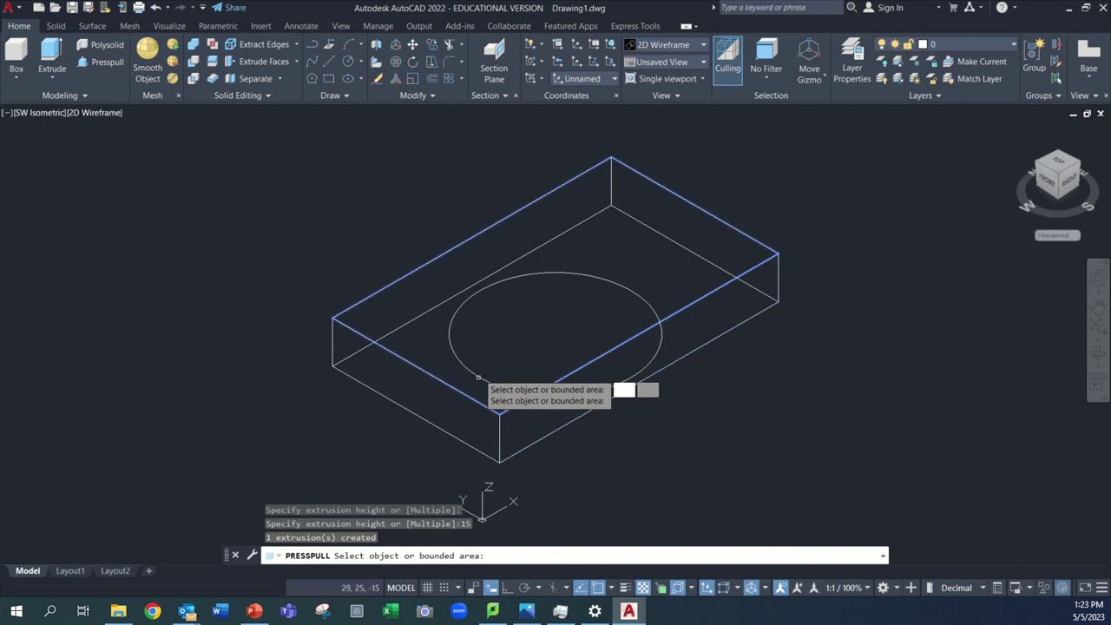
click(528, 322)
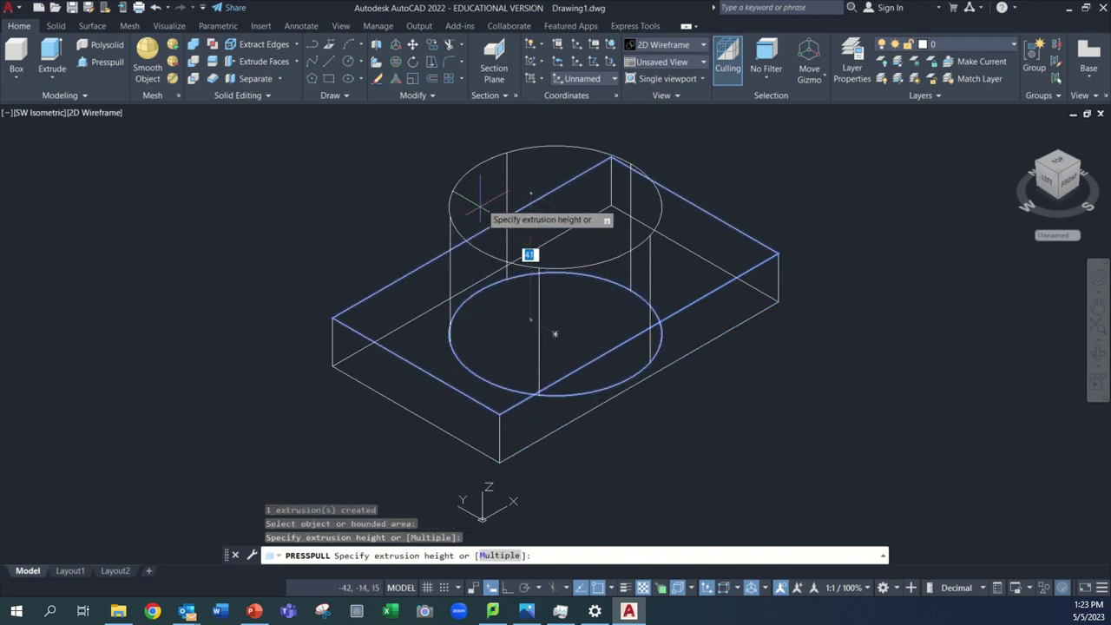
text(60)
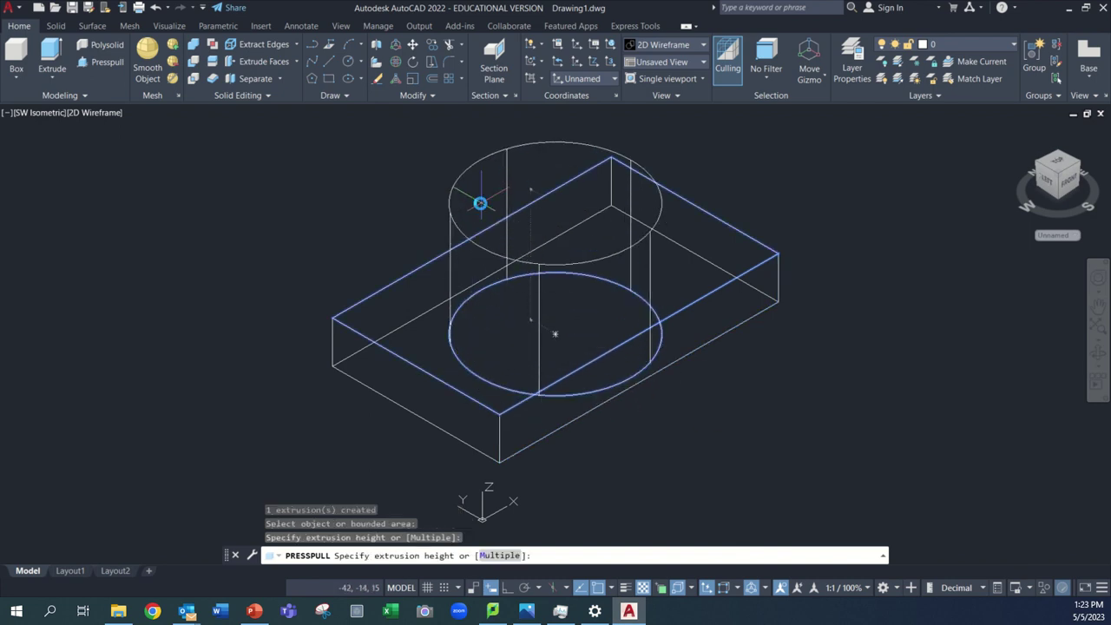
key(Return)
scroll(481, 203, down, 3)
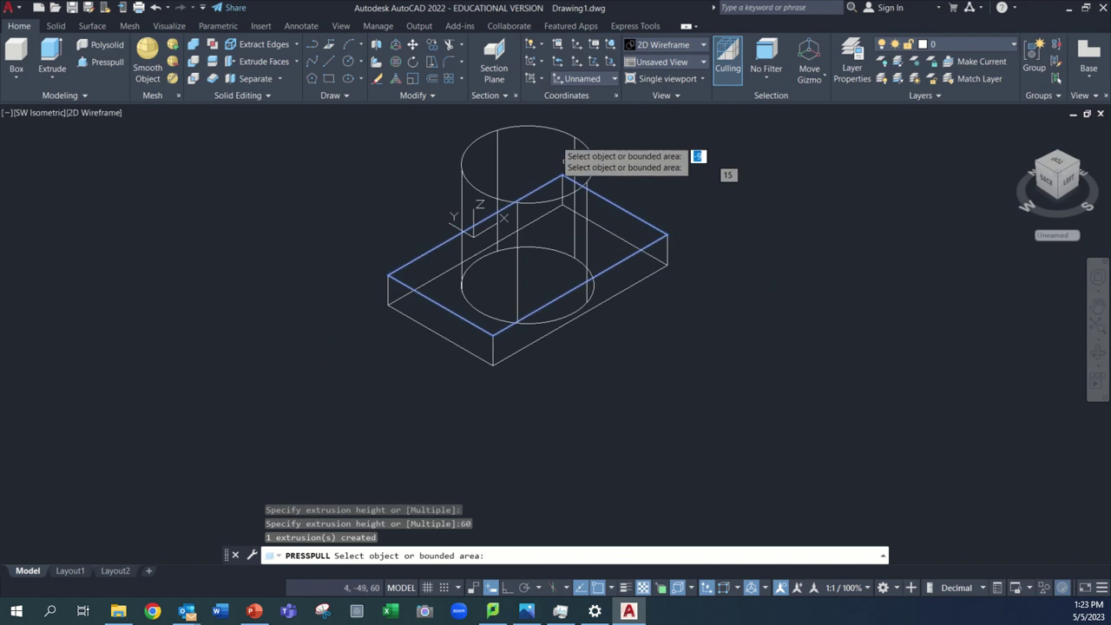
key(Return)
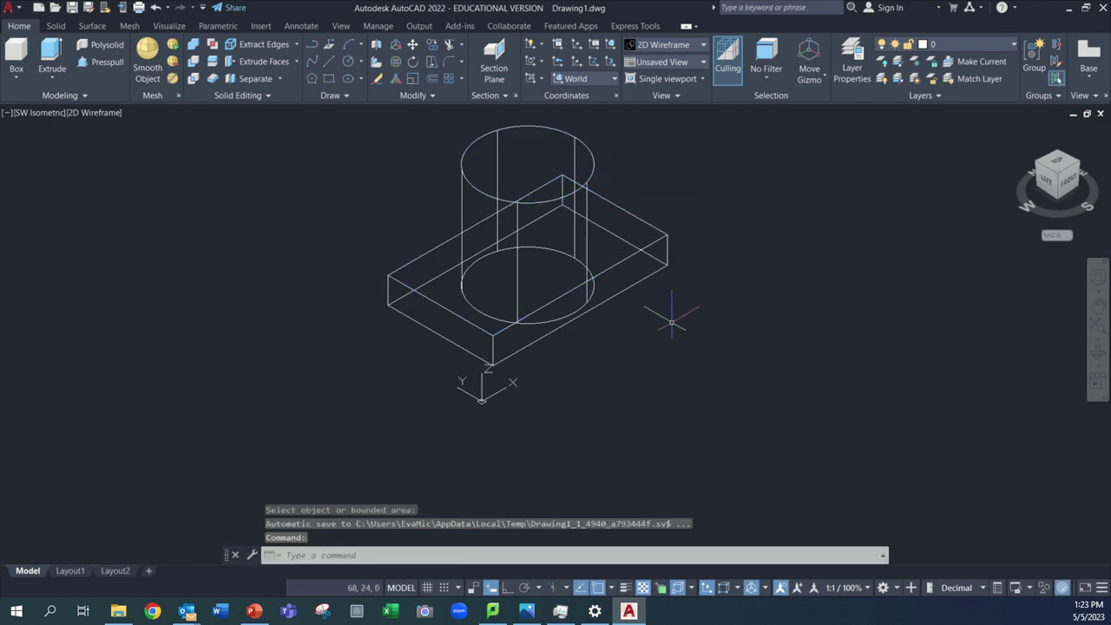
Window-select all objects in the model to check what it contains
middle_drag(645, 305, 642, 375)
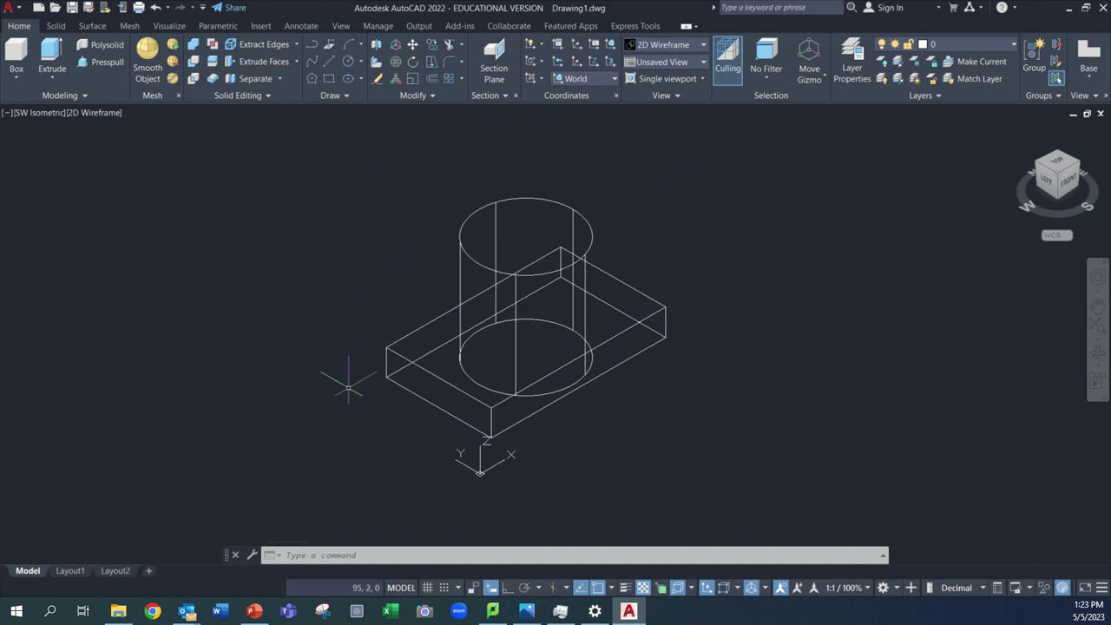
key(Escape)
click(572, 261)
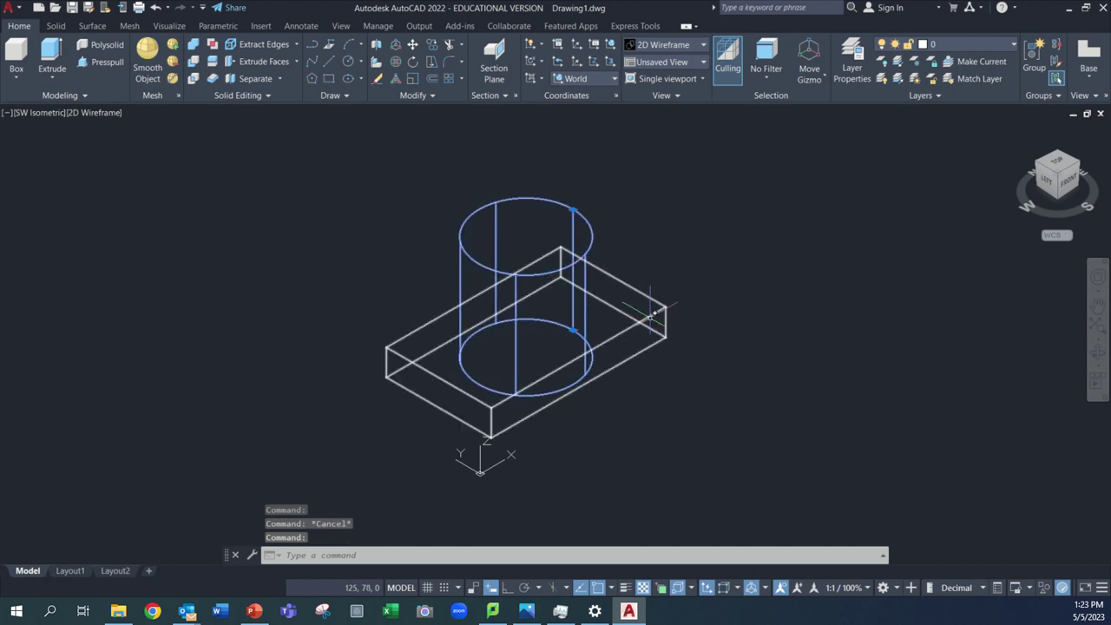
key(Escape)
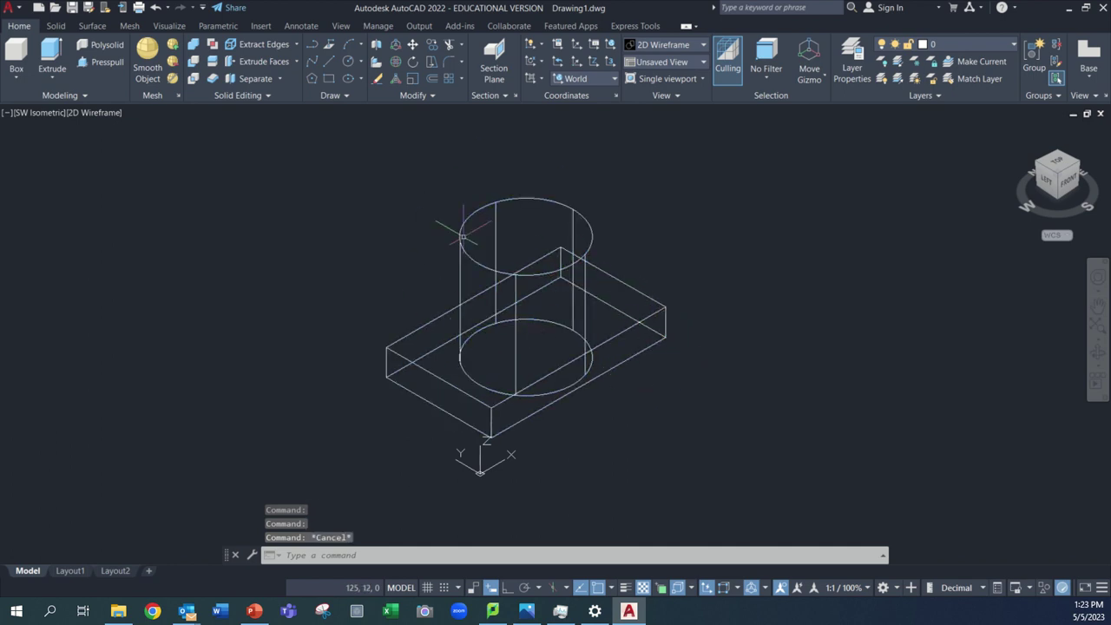
key(Escape)
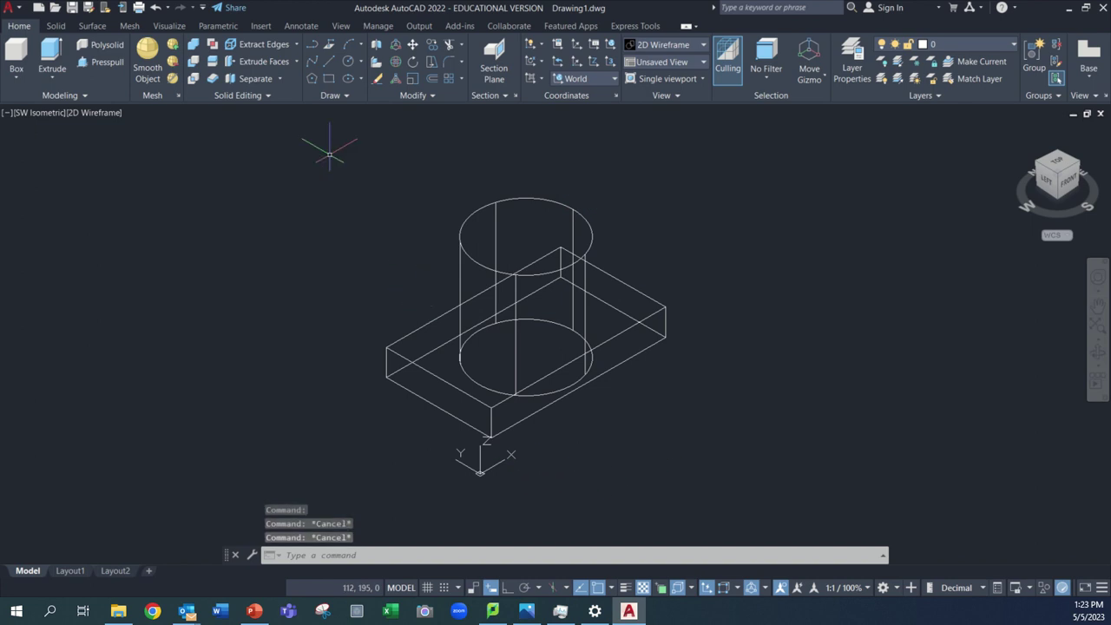
click(330, 188)
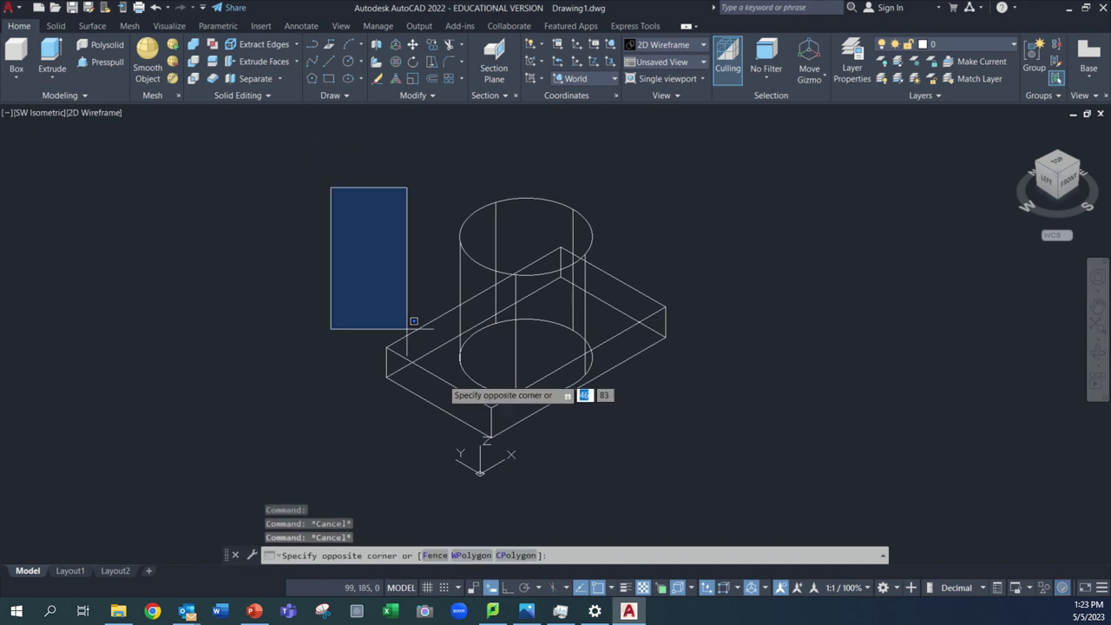
click(801, 460)
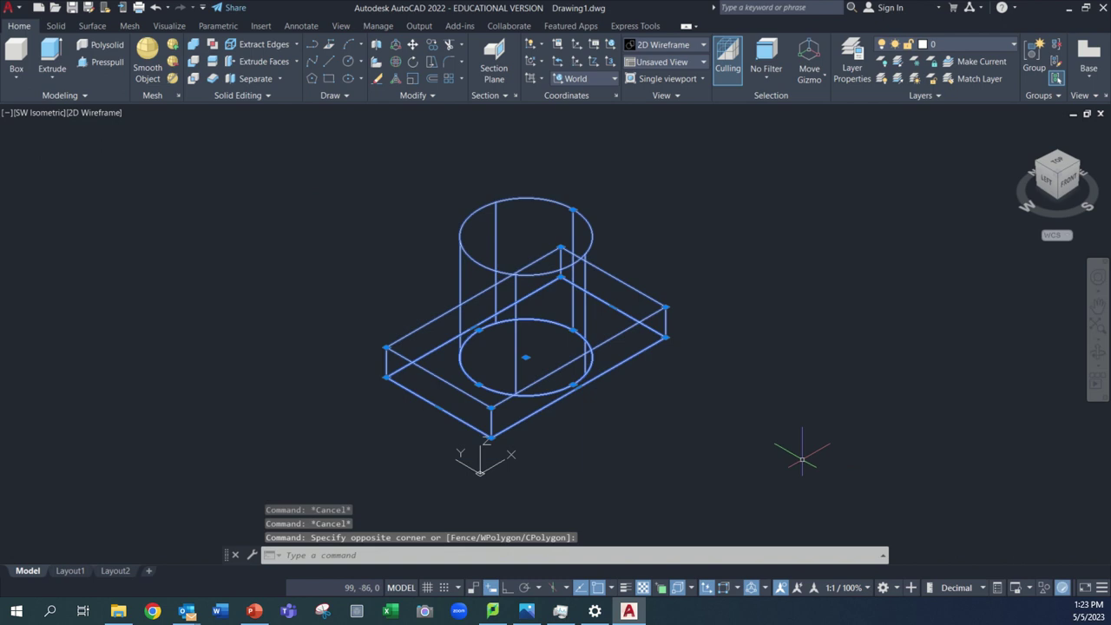
key(Escape)
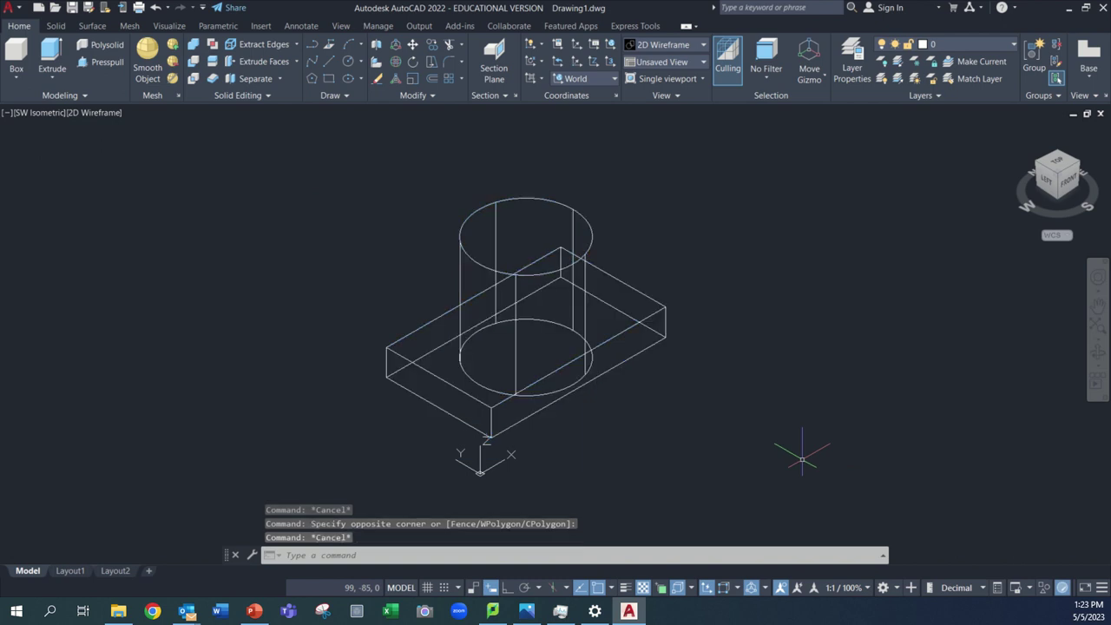
Union the base block and cylinder into a single solid
text(u)
key(Return)
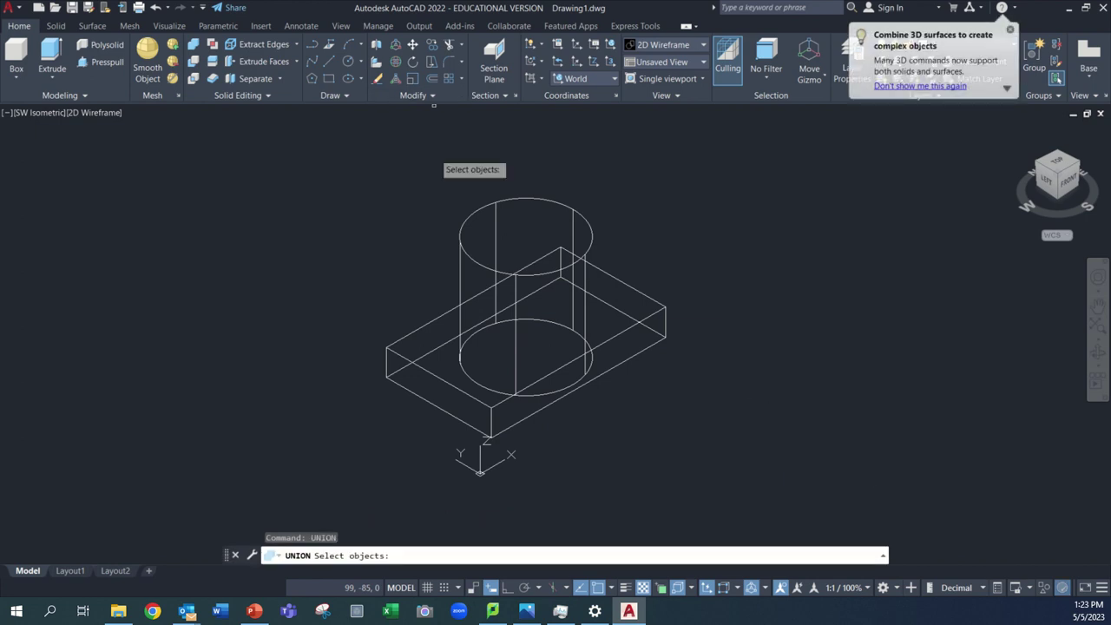
click(351, 185)
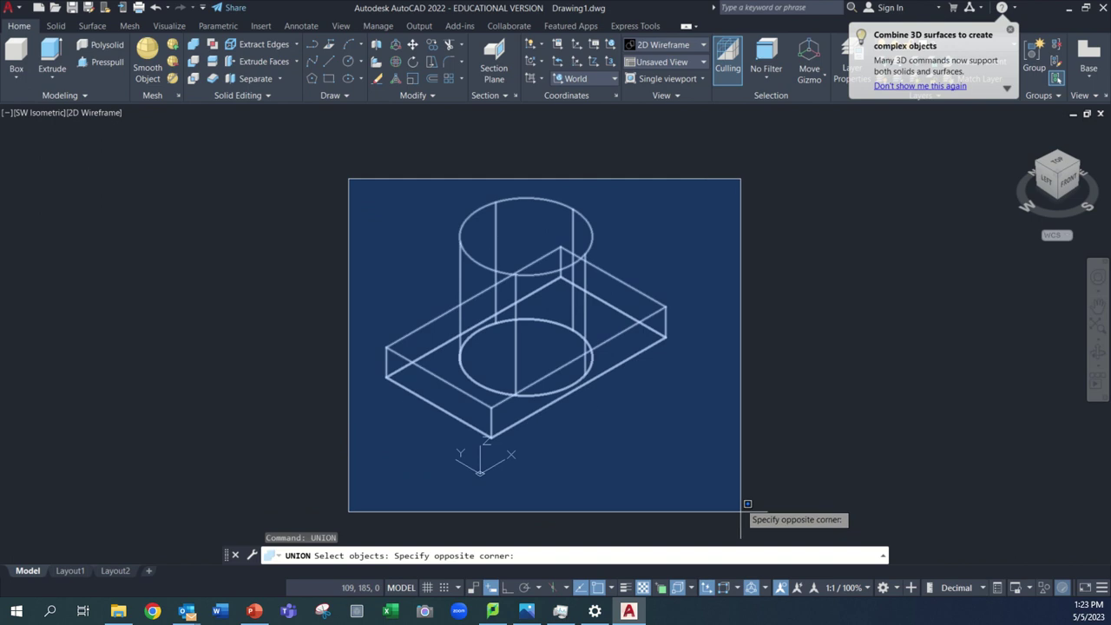
click(743, 507)
key(Return)
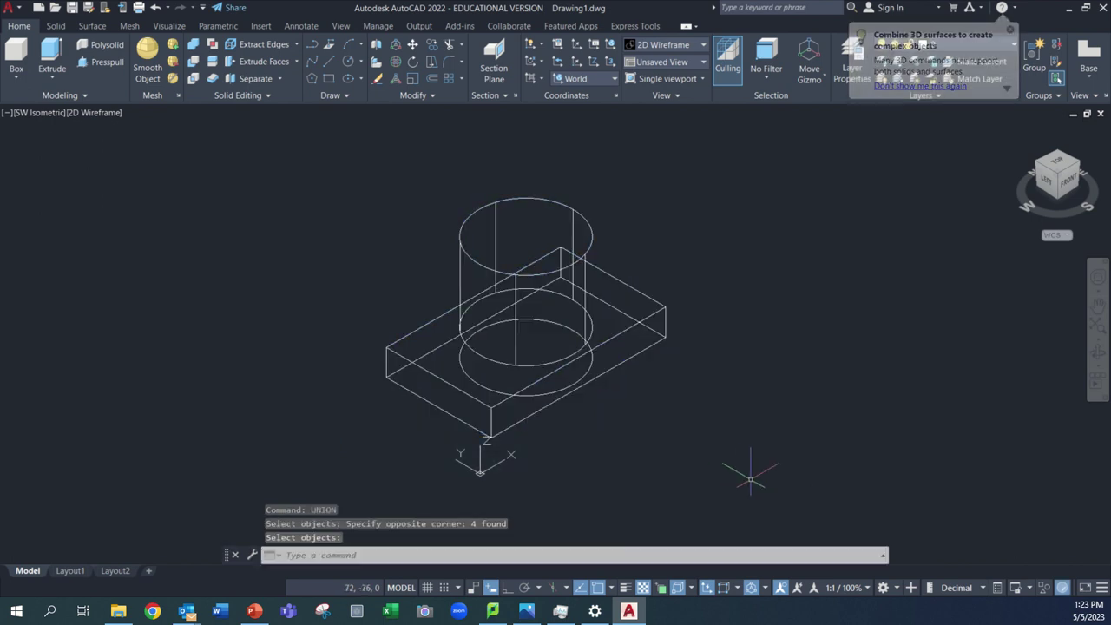
scroll(503, 338, up, 2)
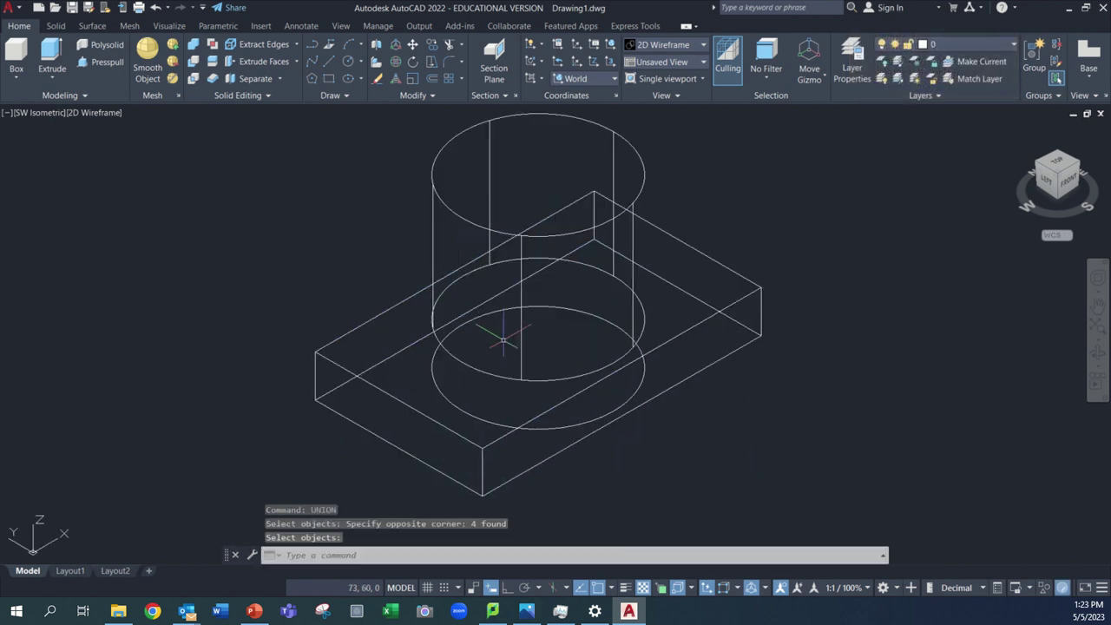
click(507, 232)
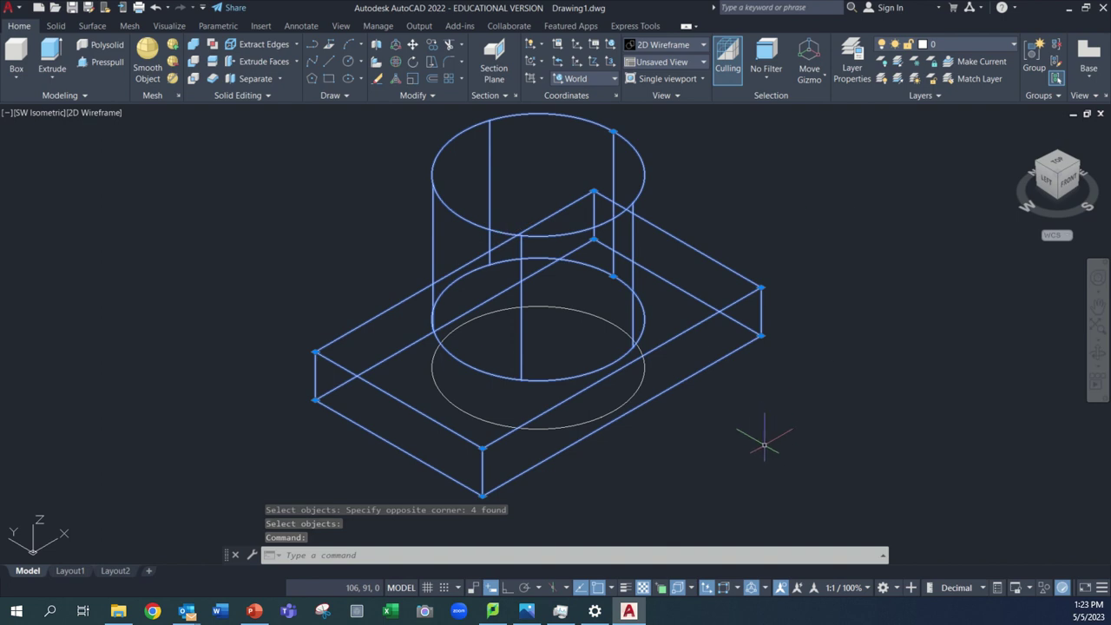
key(Escape)
Delete the leftover Ø54 circle beneath the cylinder
scroll(685, 451, up, 2)
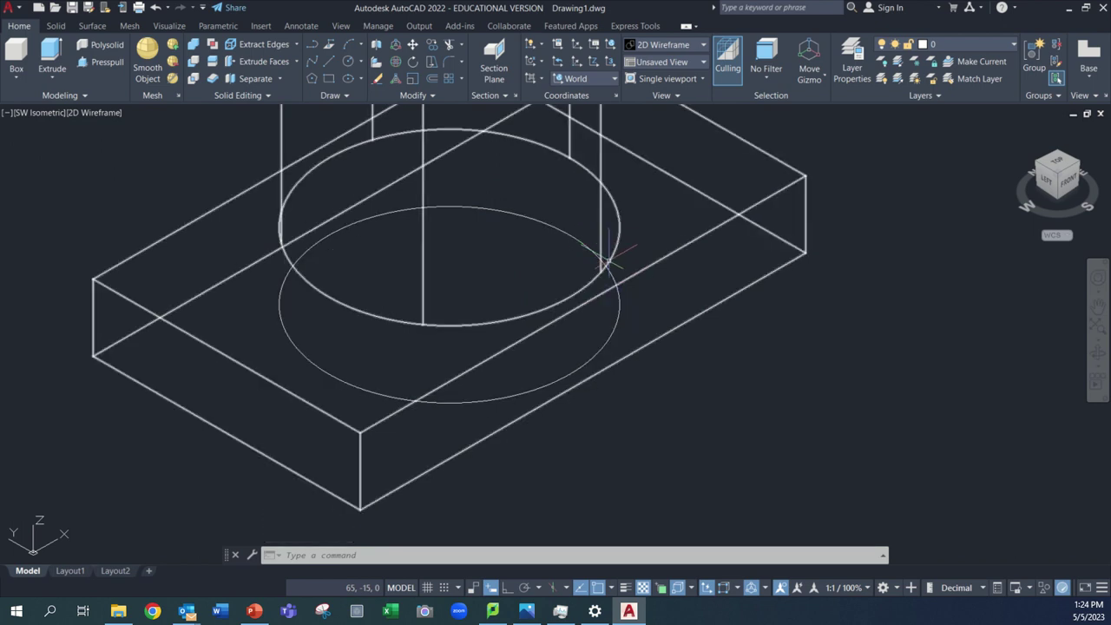
click(619, 306)
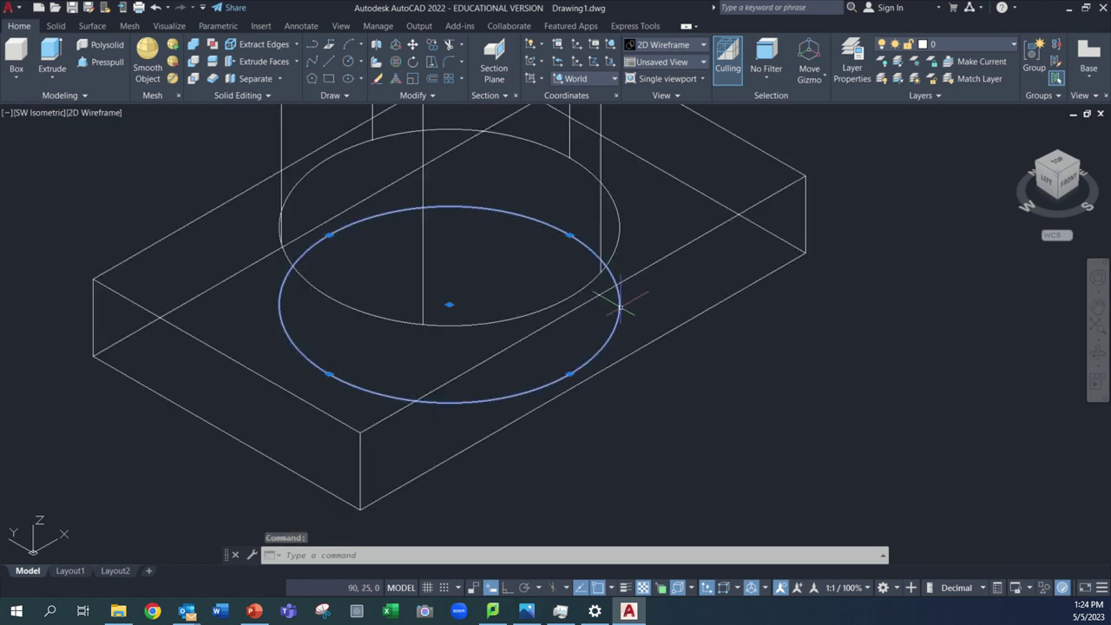
key(Delete)
scroll(625, 317, down, 3)
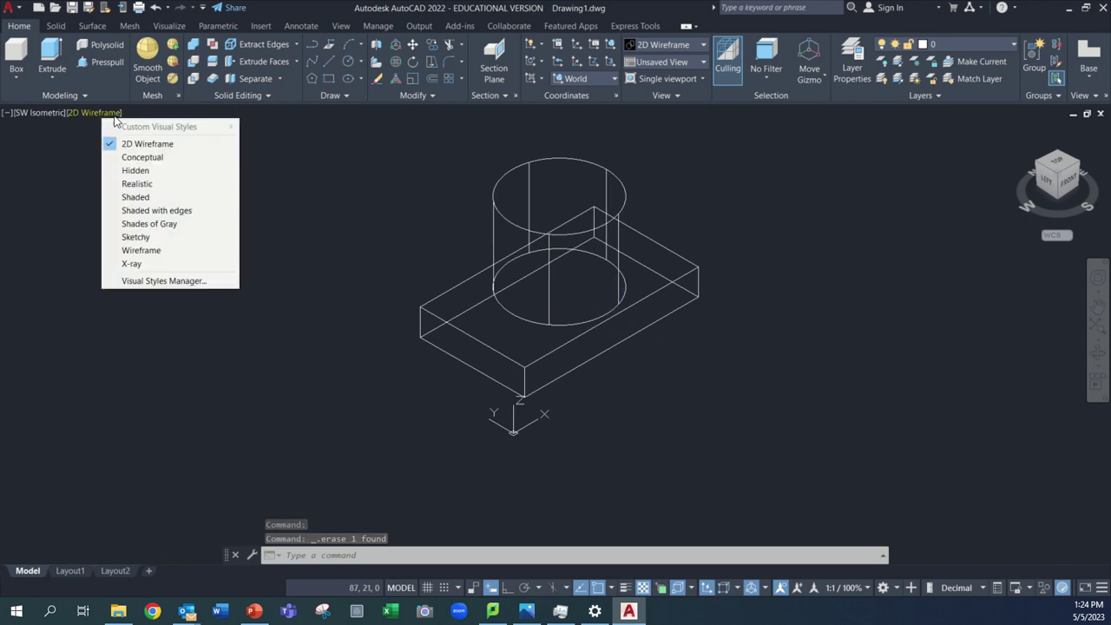
click(159, 158)
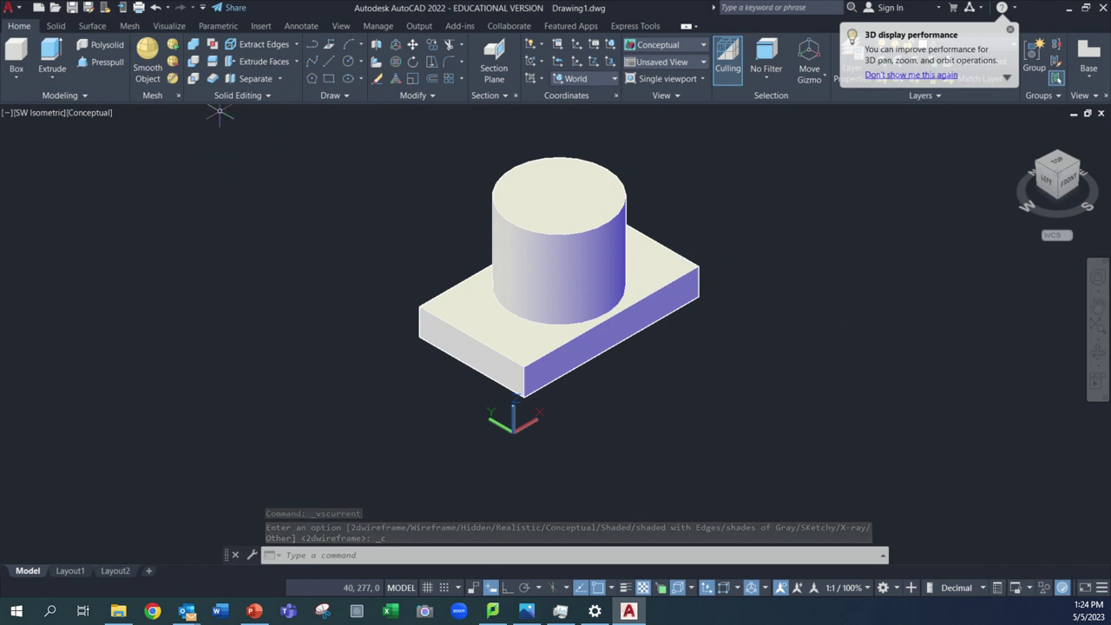
click(76, 112)
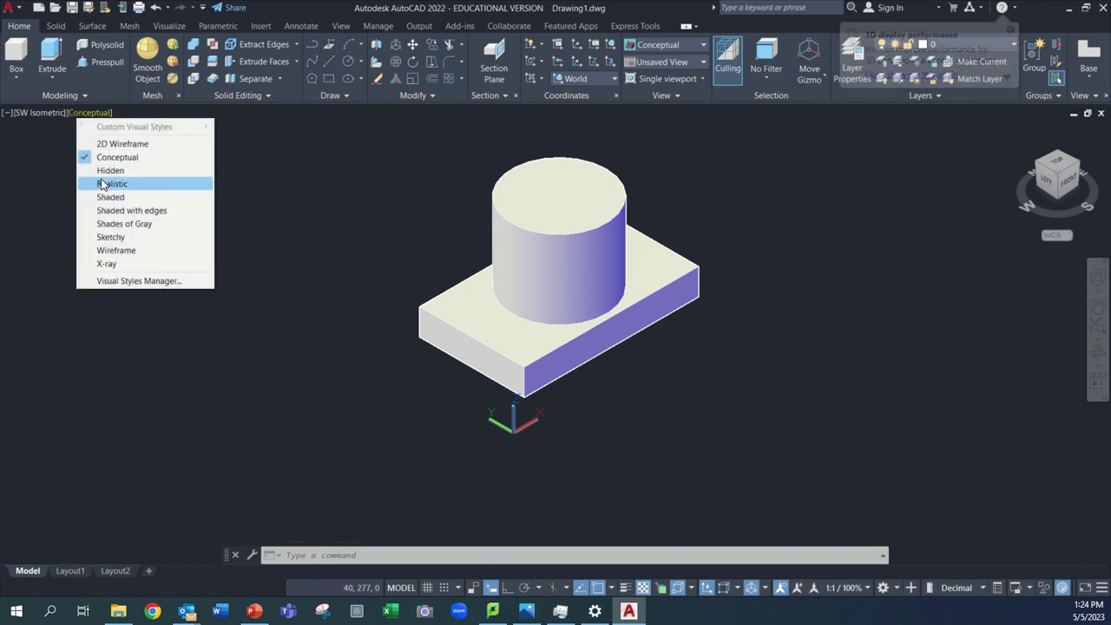
click(97, 182)
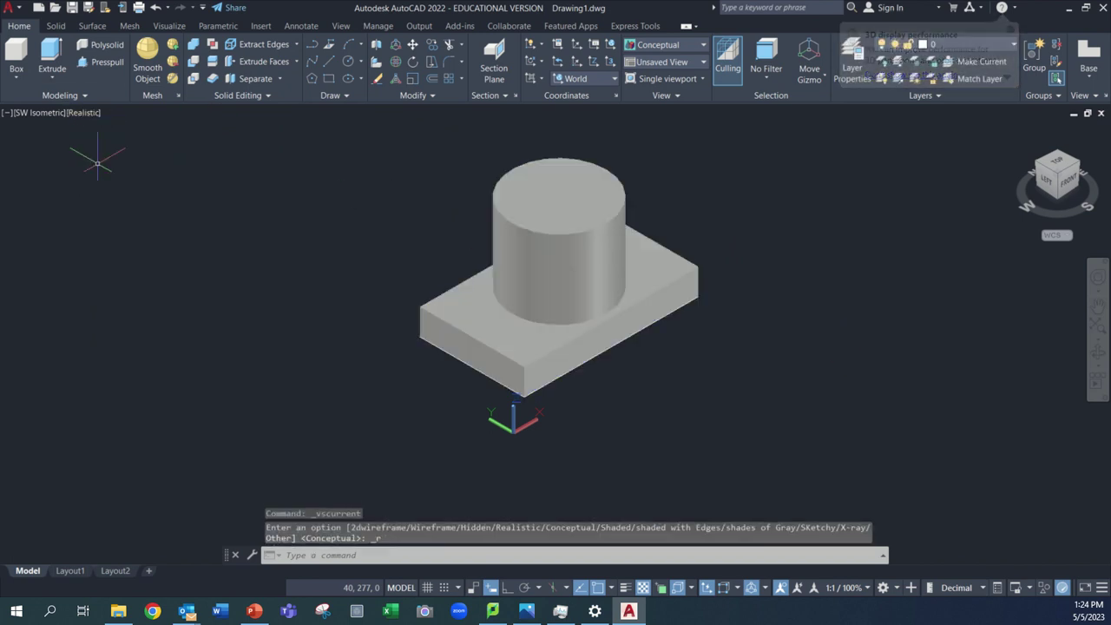
click(88, 114)
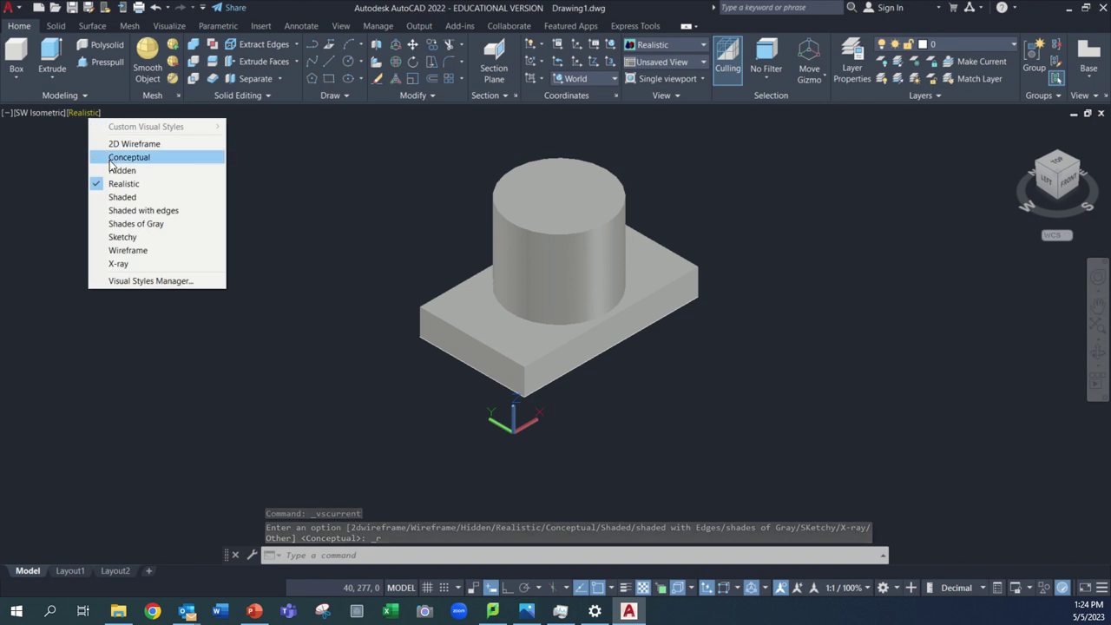
click(127, 250)
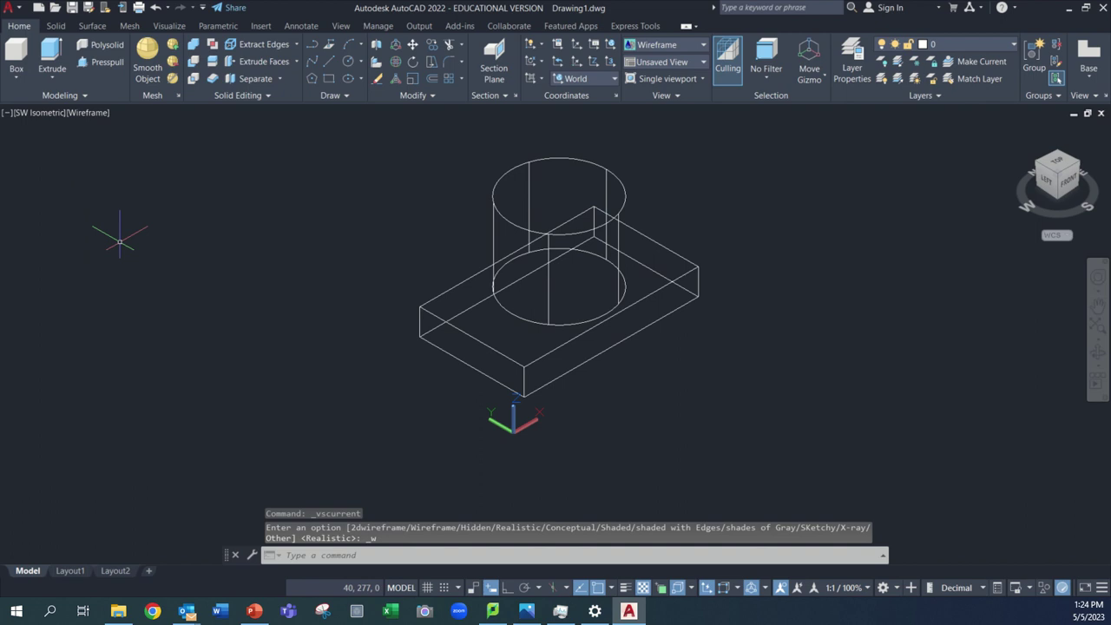
click(97, 112)
click(132, 264)
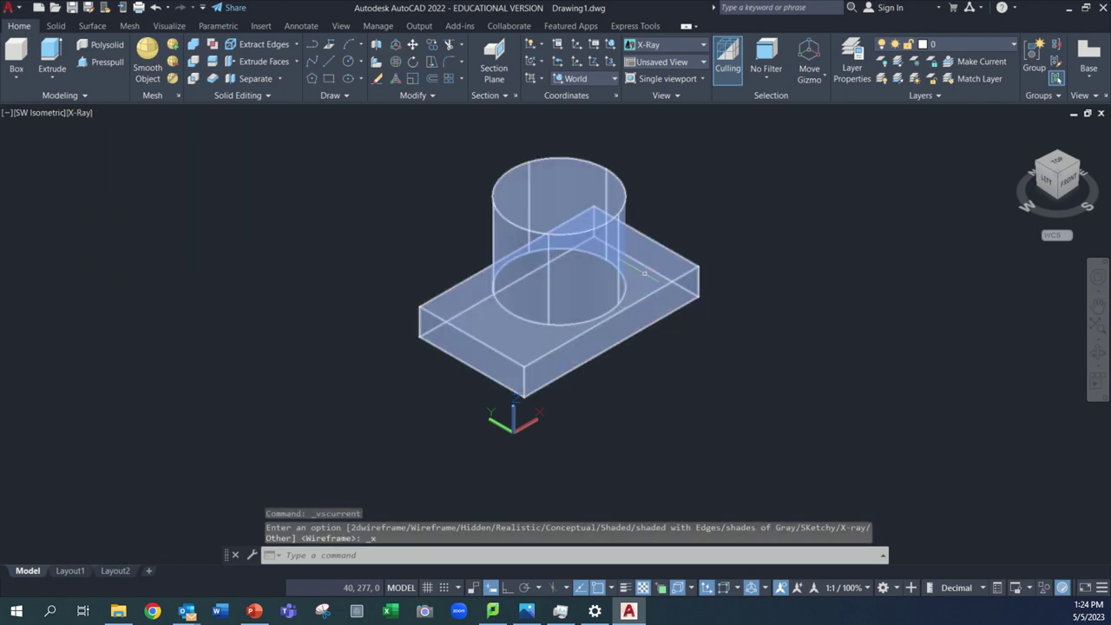
click(78, 112)
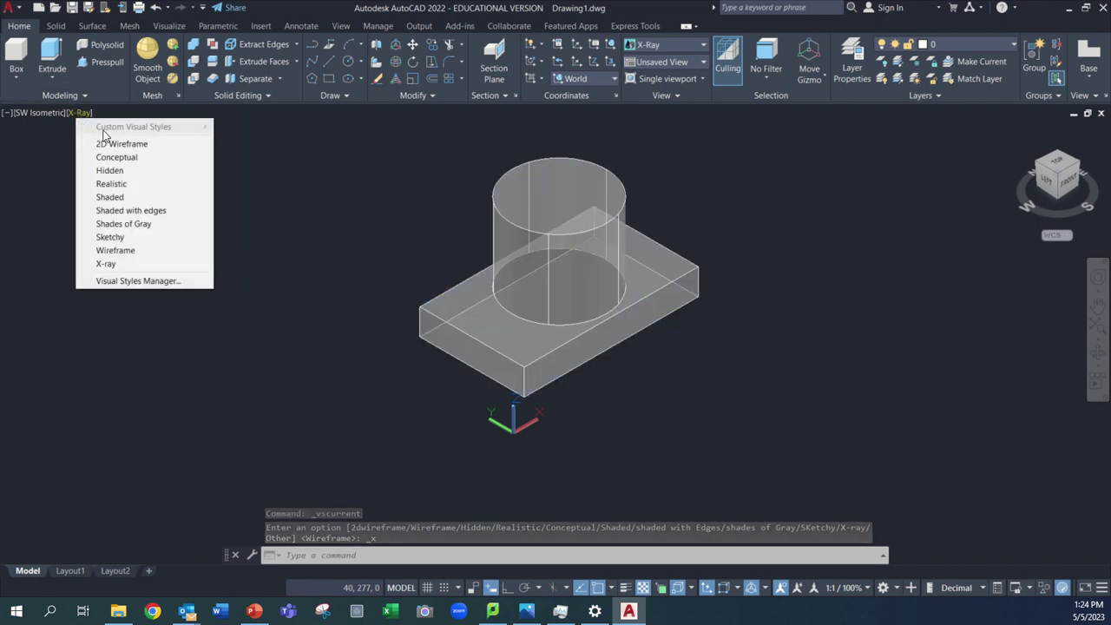
click(131, 145)
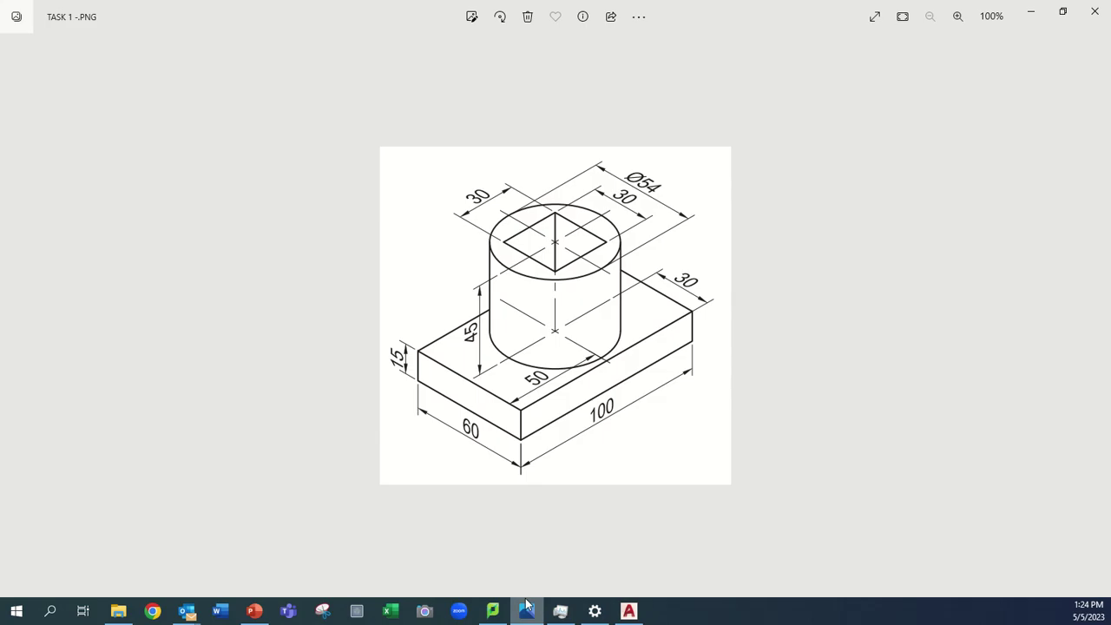
click(527, 611)
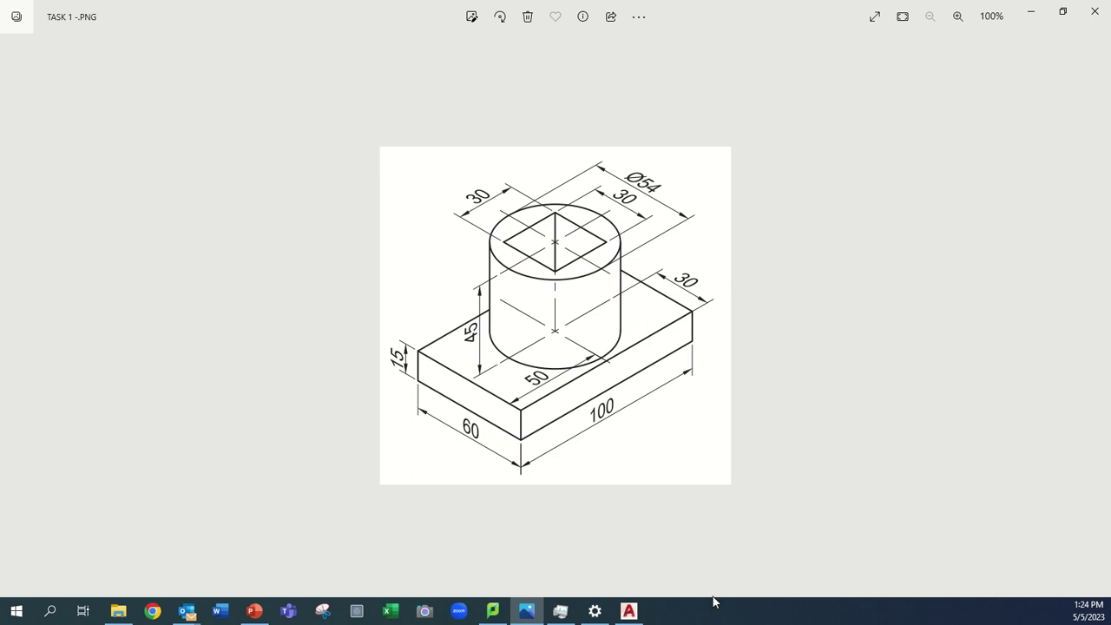
Draw a 30 × 30 square to the left of the model for the cutout
click(527, 610)
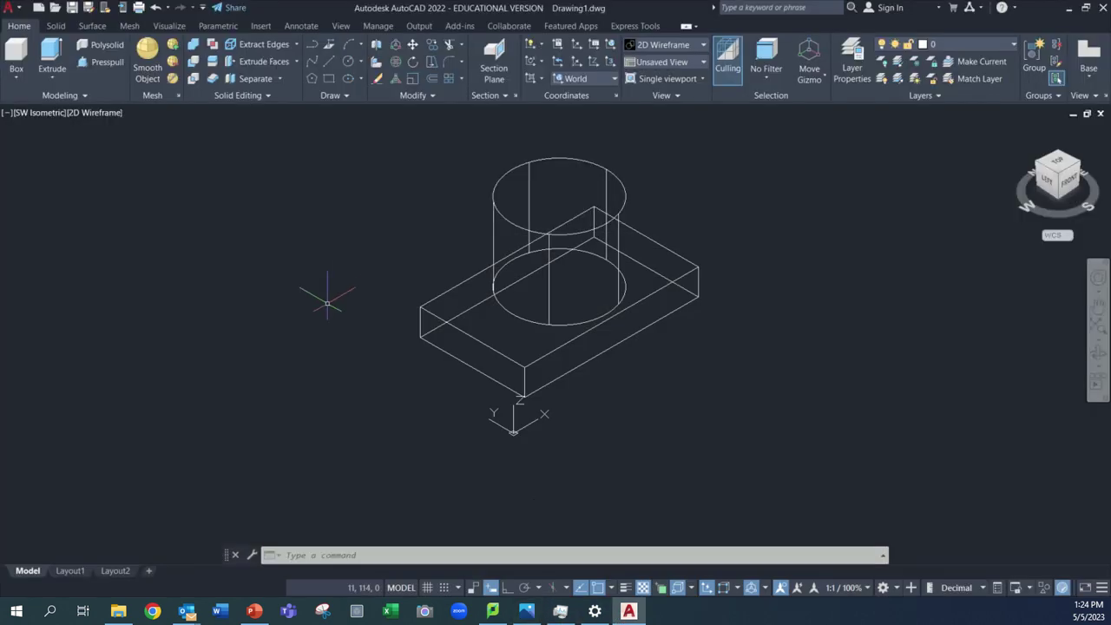
click(326, 78)
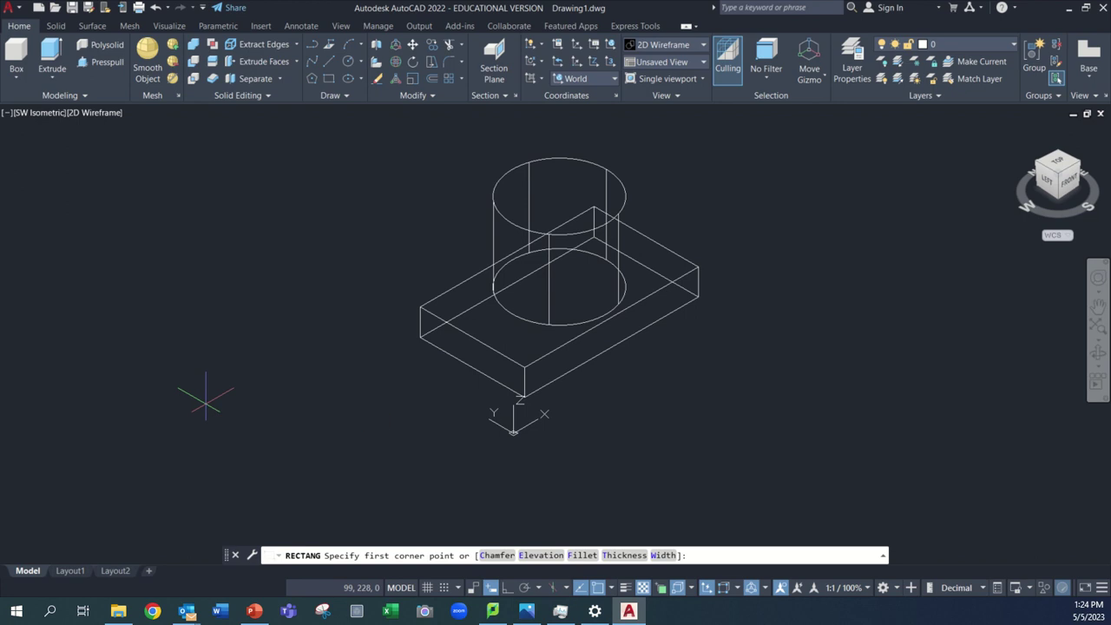
click(206, 403)
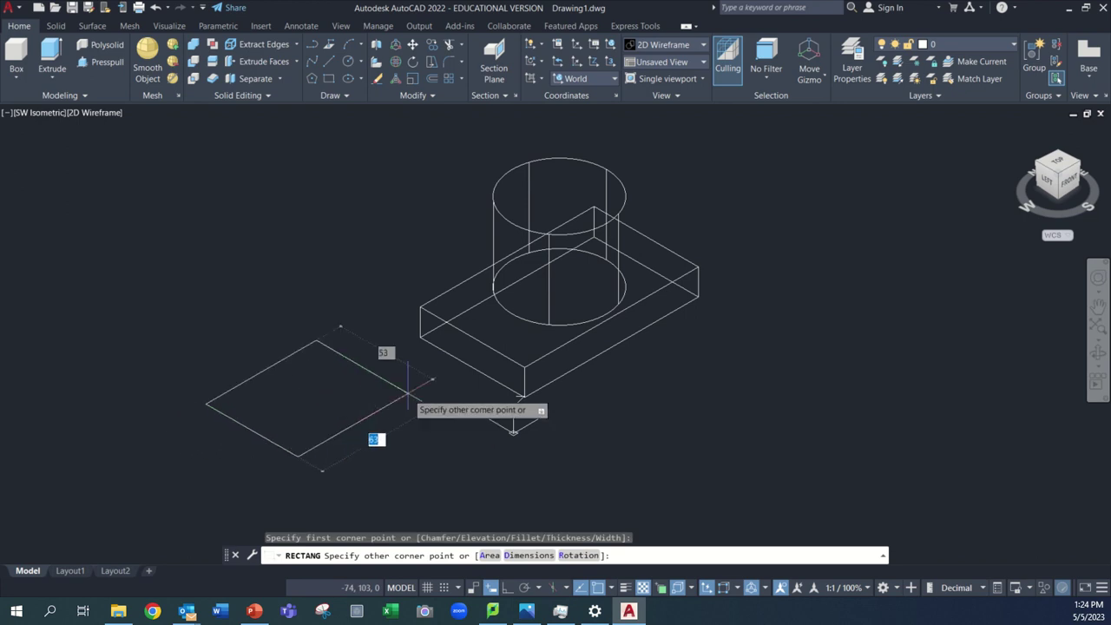
text(30)
key(Tab)
text(3)
key(Return)
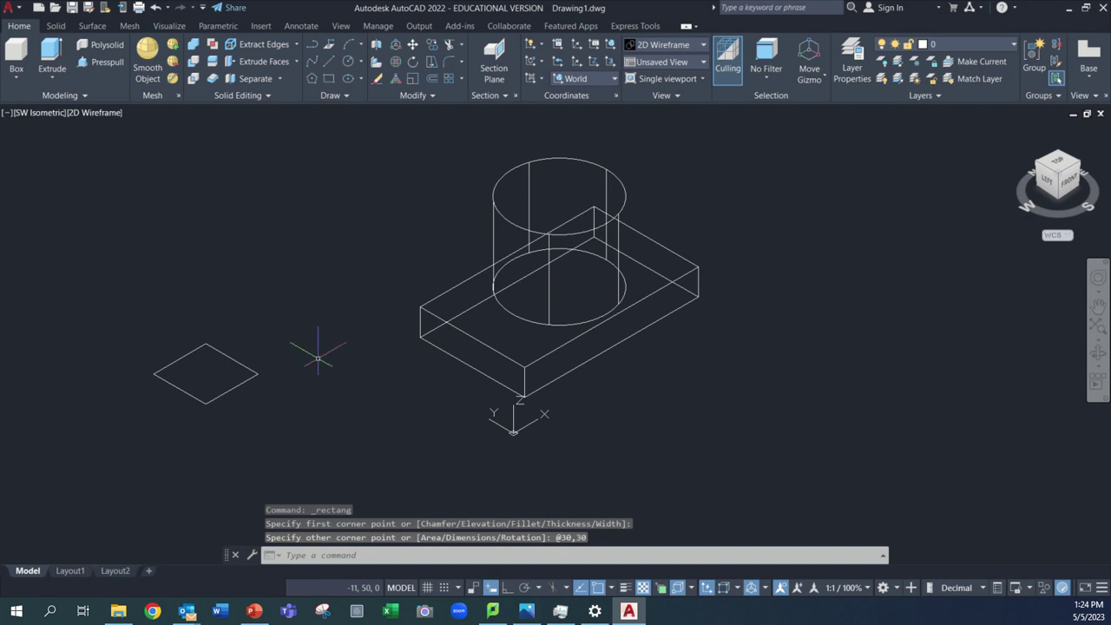
click(254, 373)
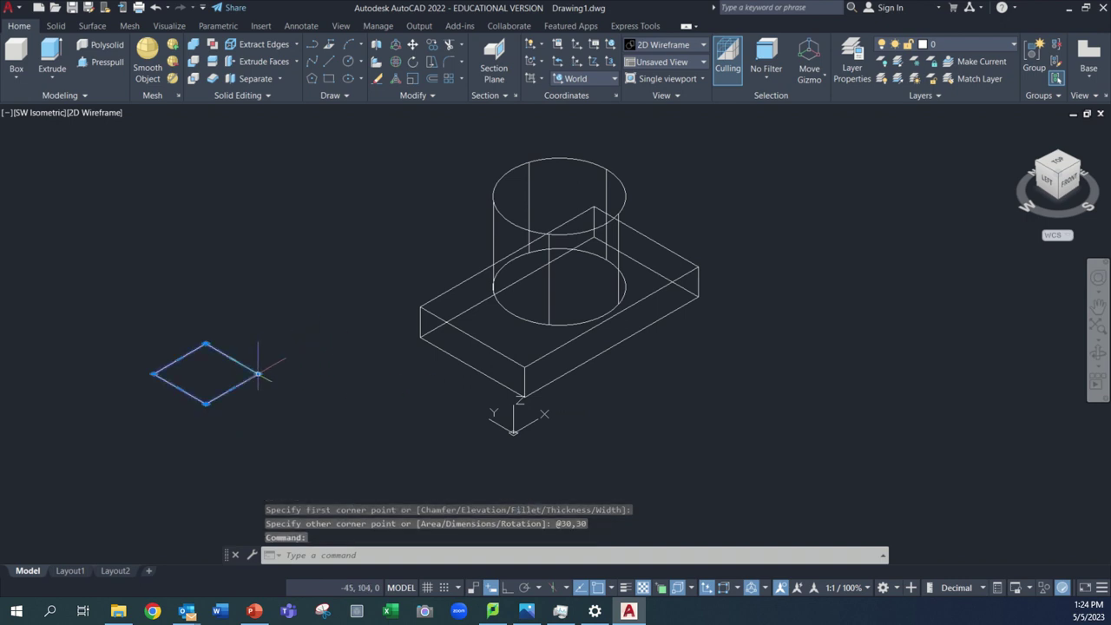
mouse_move(257, 375)
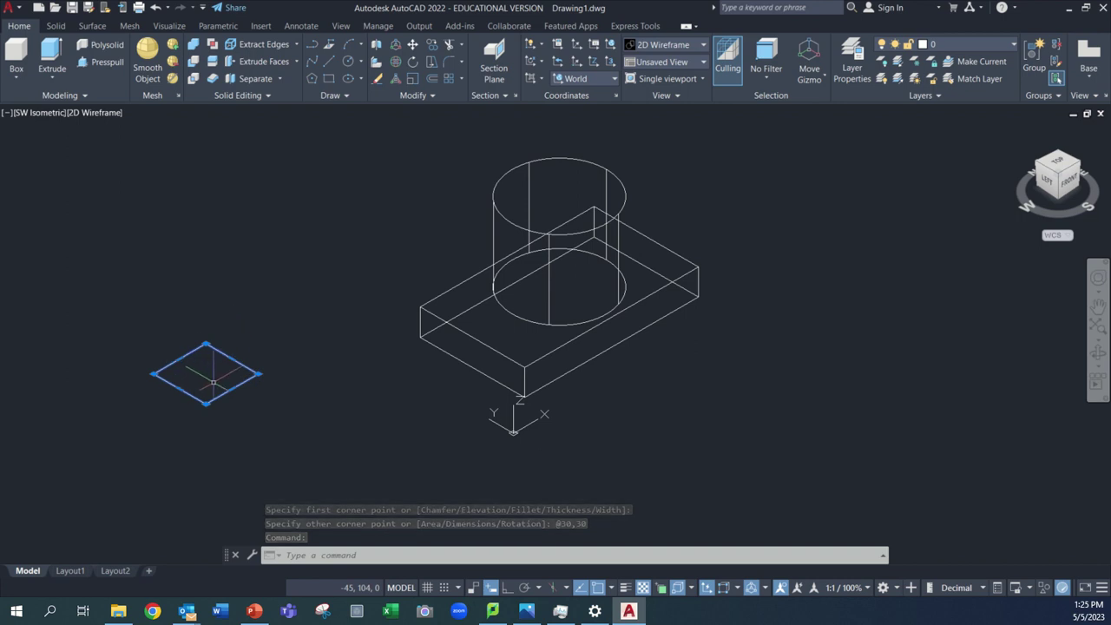
key(Escape)
mouse_move(231, 390)
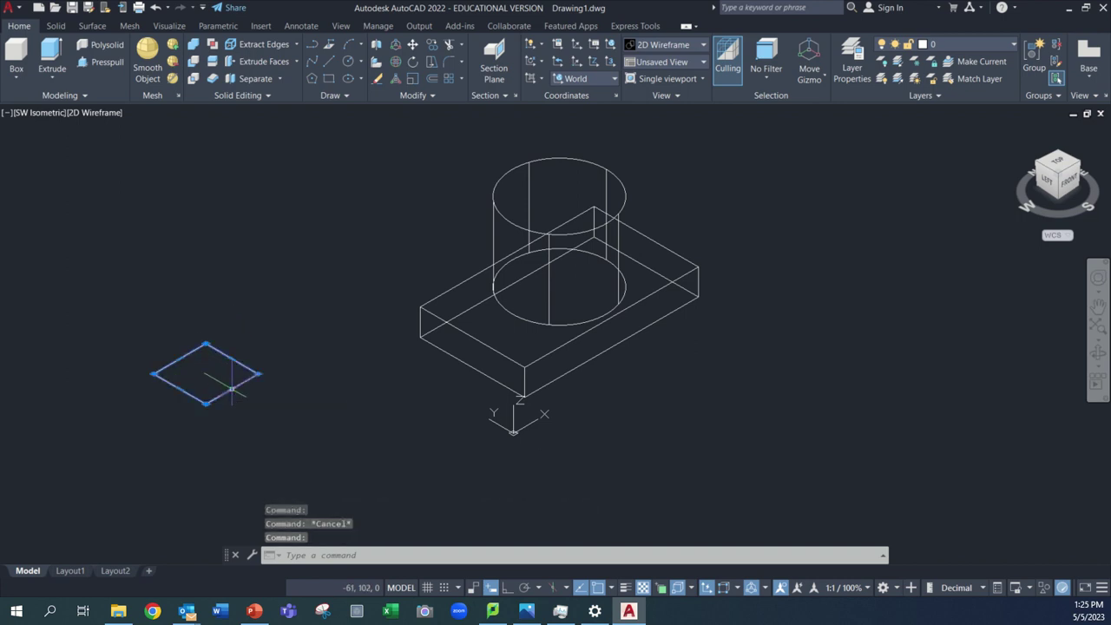
key(Escape)
Move the 30×30 square by its centre onto the centre of the cylinder's top face
text(move)
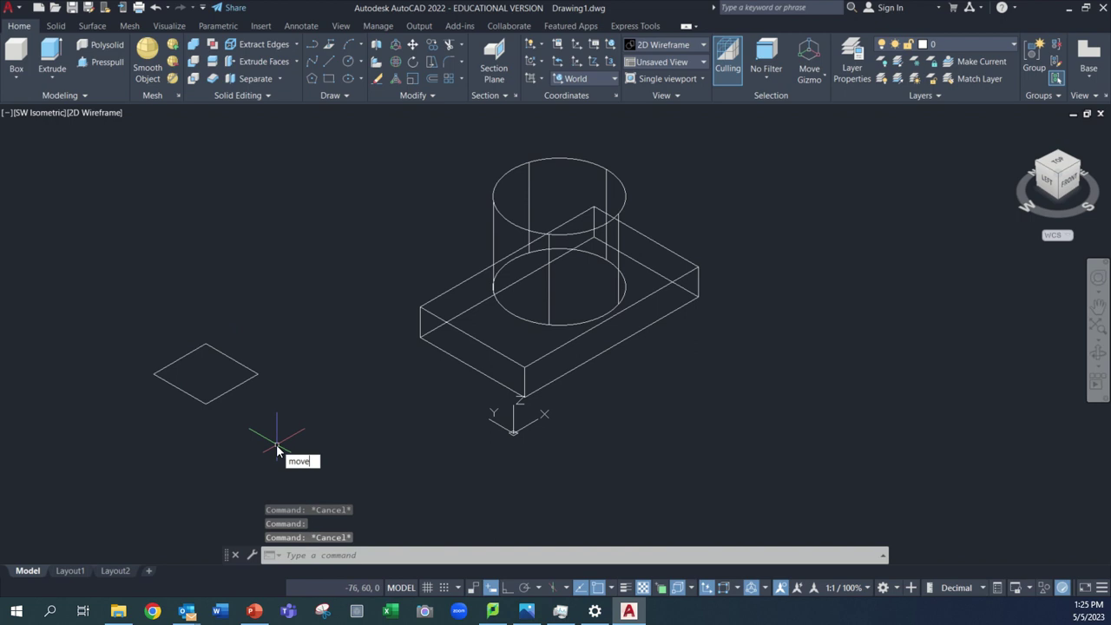
key(Return)
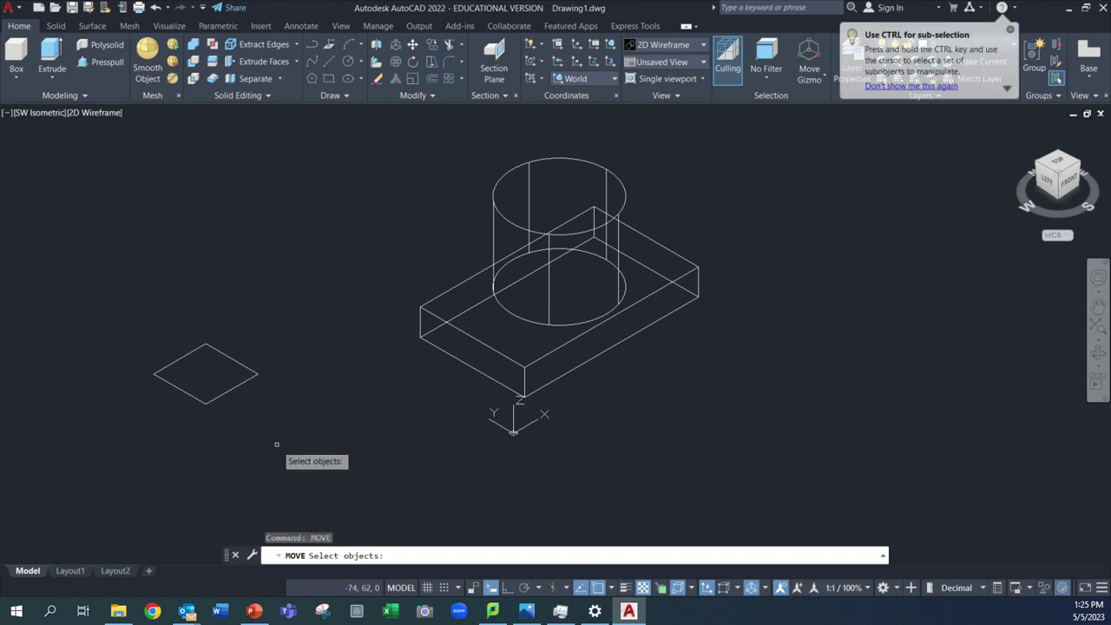
click(237, 384)
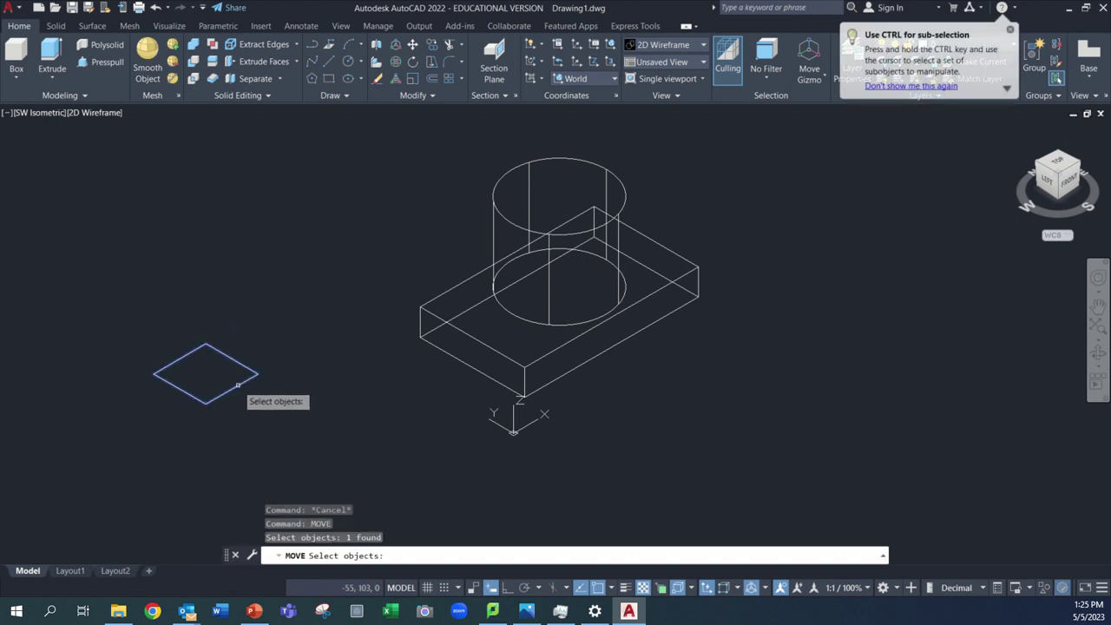
key(Return)
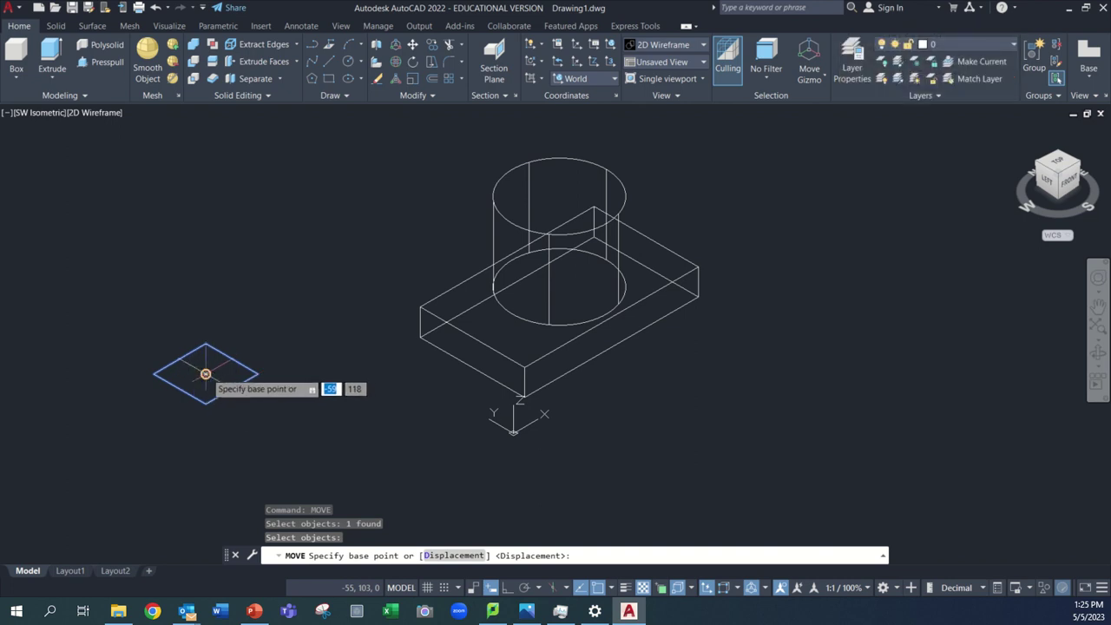
click(206, 374)
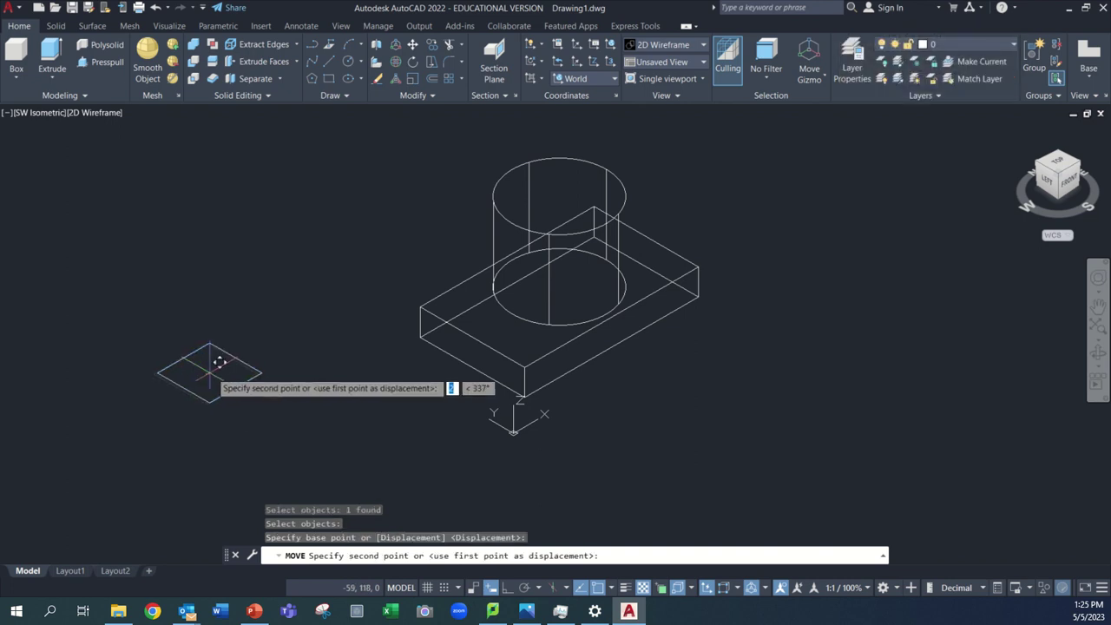
click(568, 184)
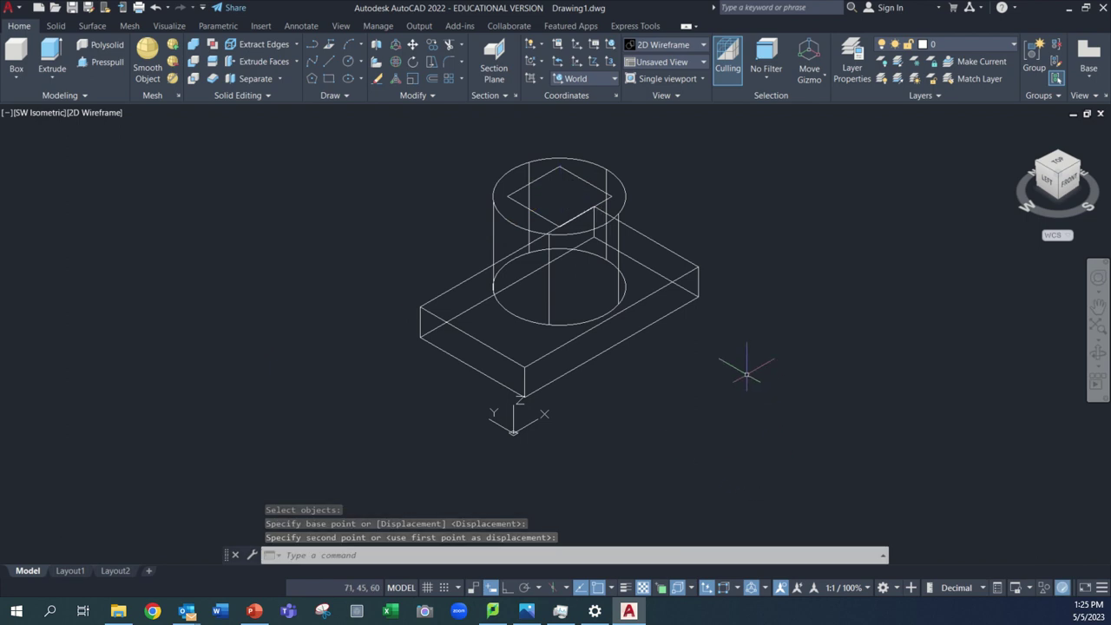
Press-pull the 30×30 square down through the cylinder to the level of the base's top face
scroll(579, 185, up, 2)
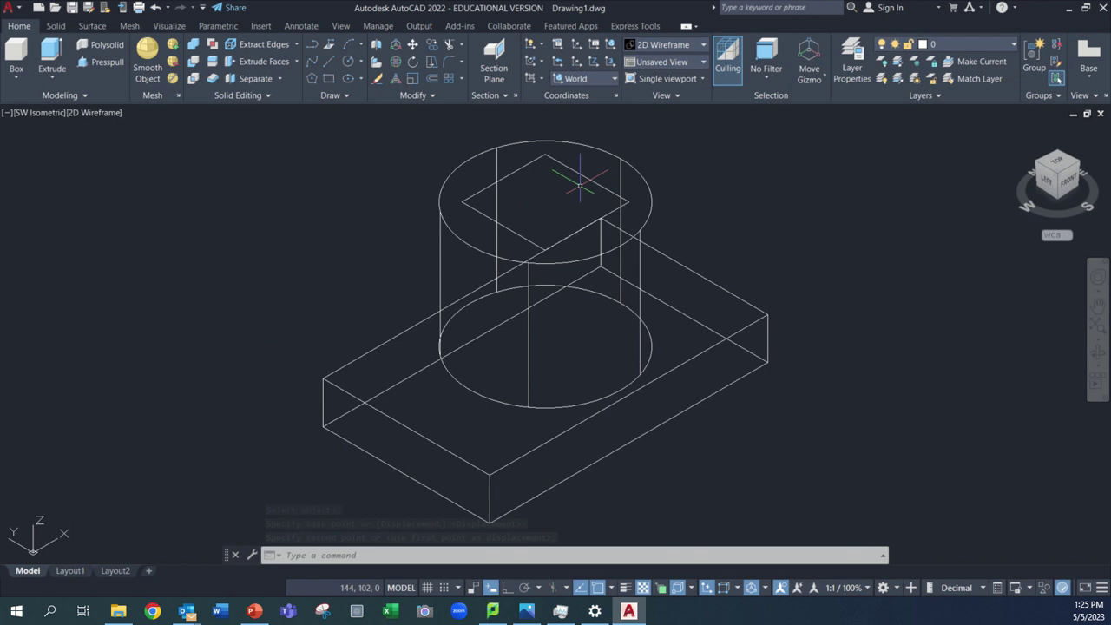
click(584, 179)
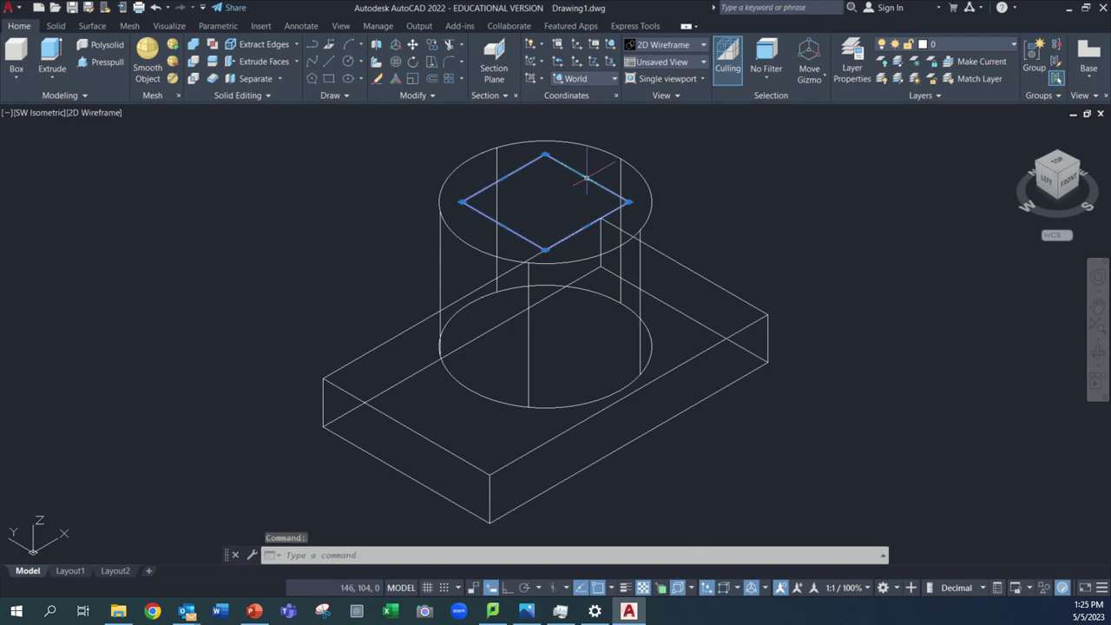
text(PRE)
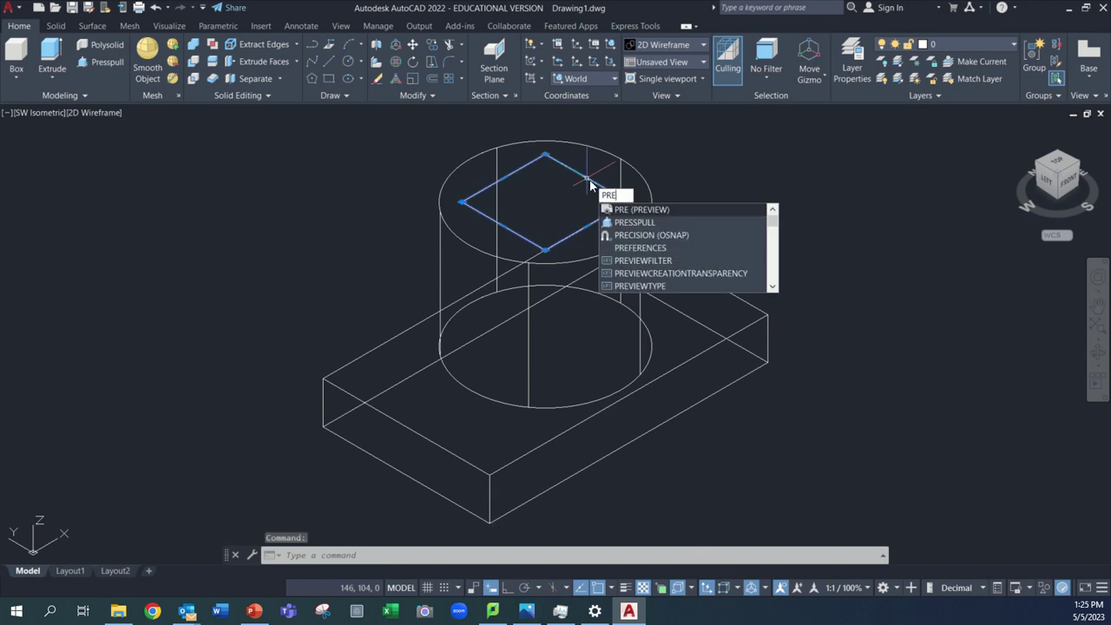
click(617, 223)
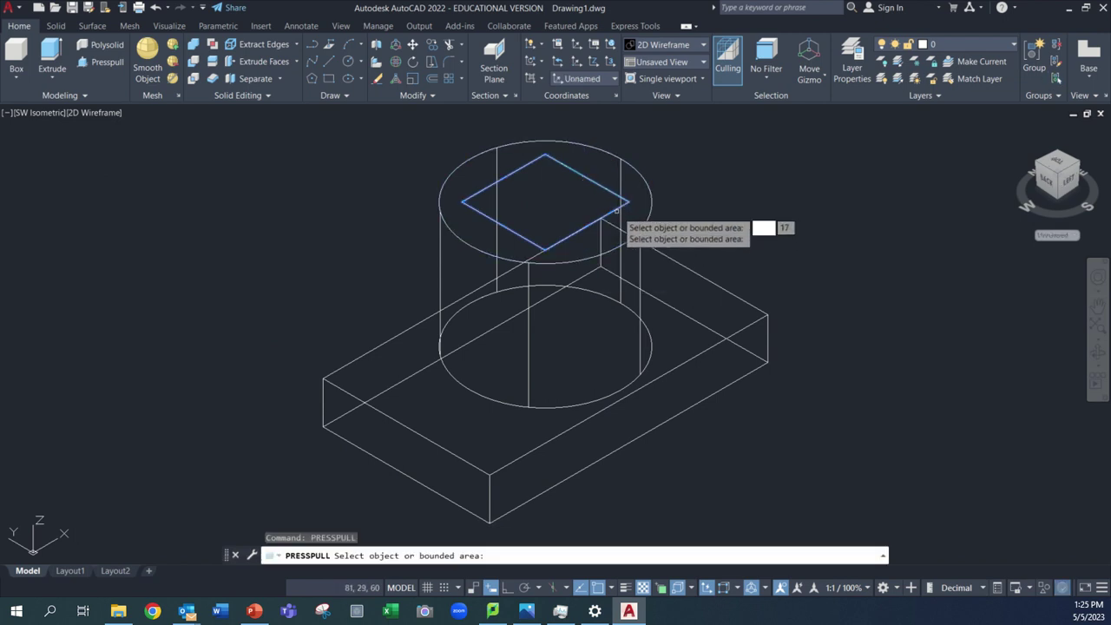
click(616, 210)
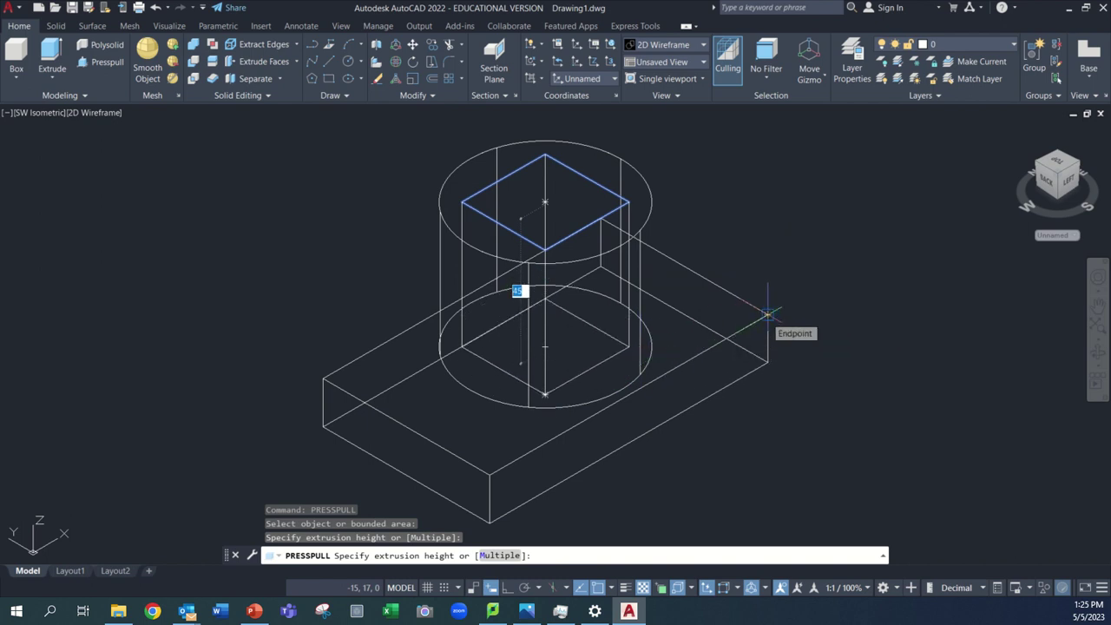
click(767, 313)
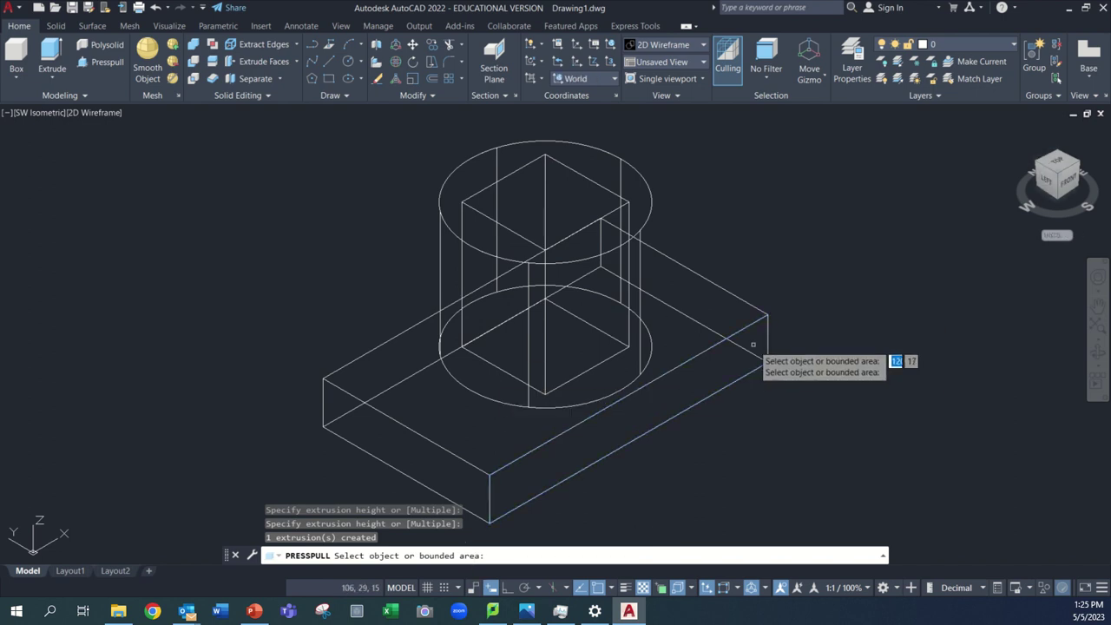
key(Return)
click(103, 115)
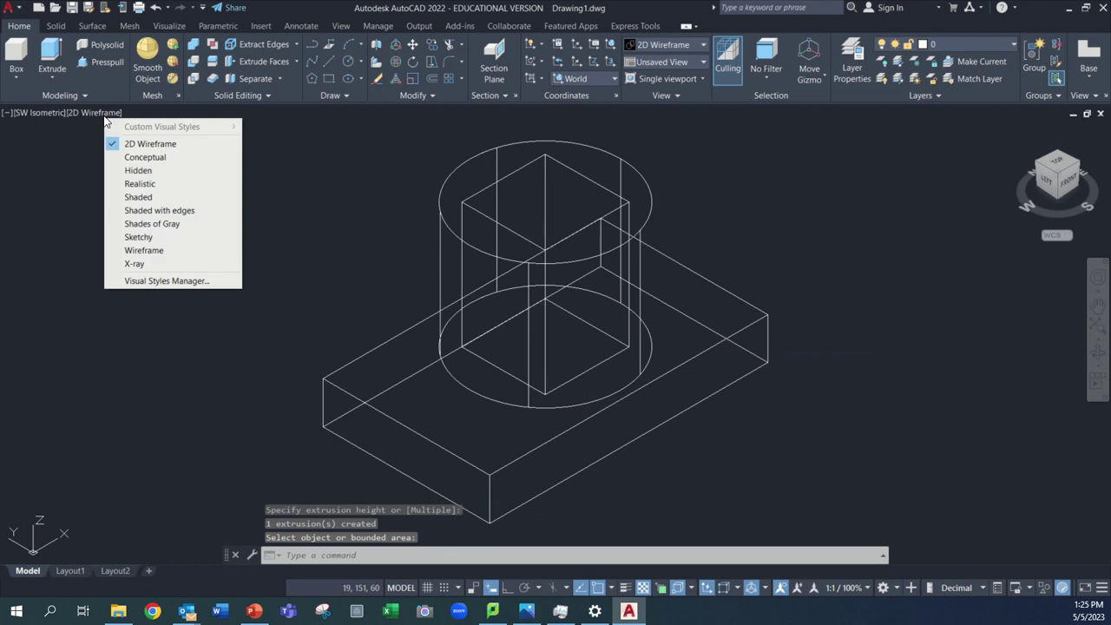
click(141, 183)
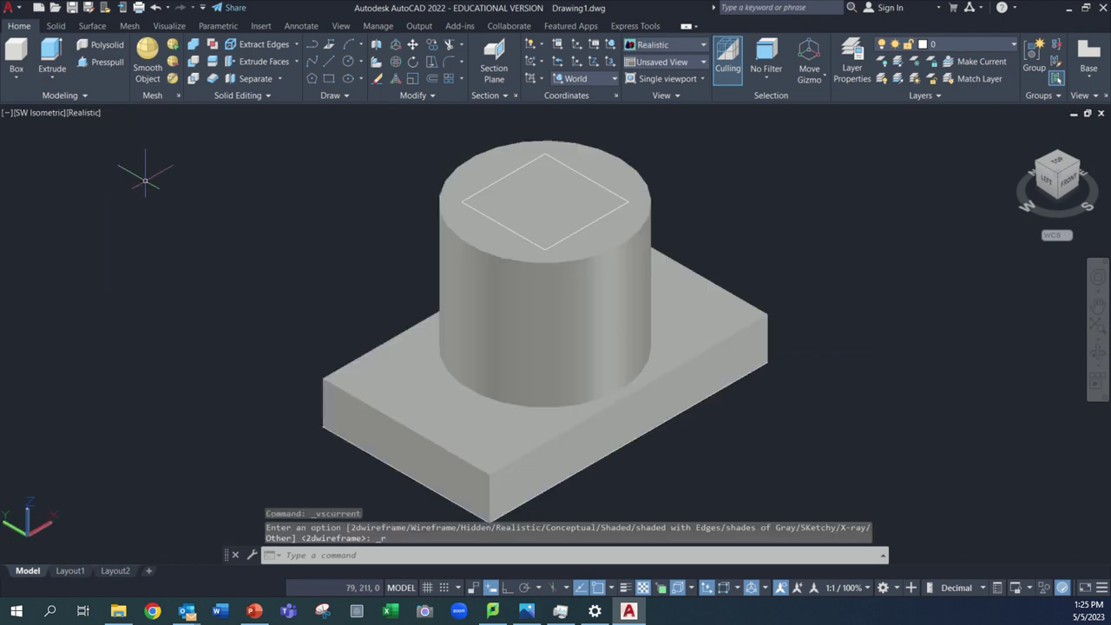
click(562, 207)
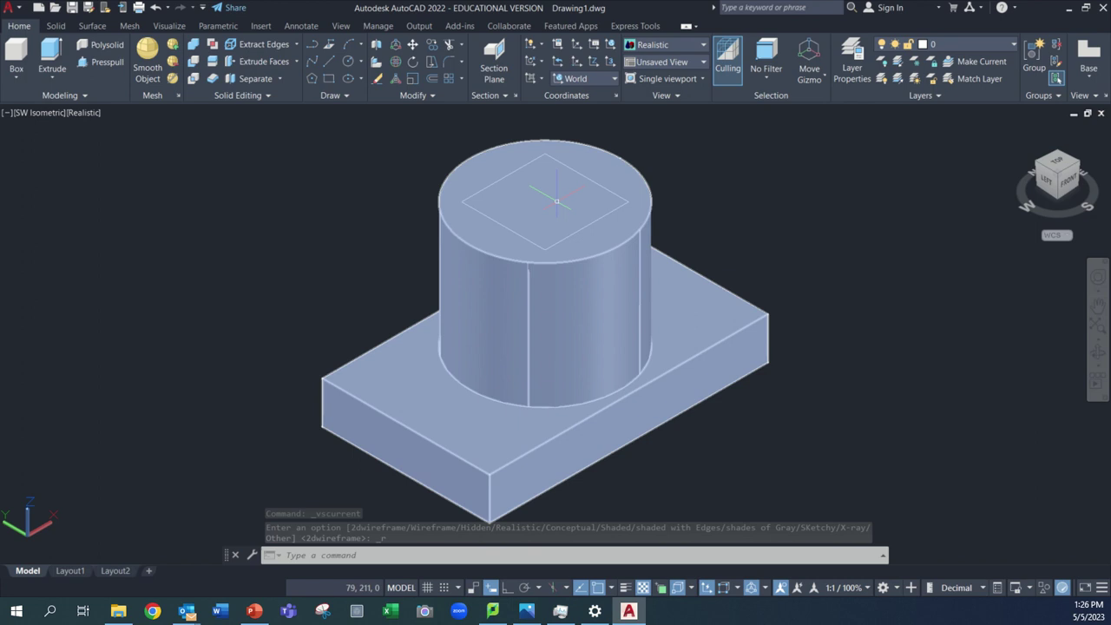
key(Escape)
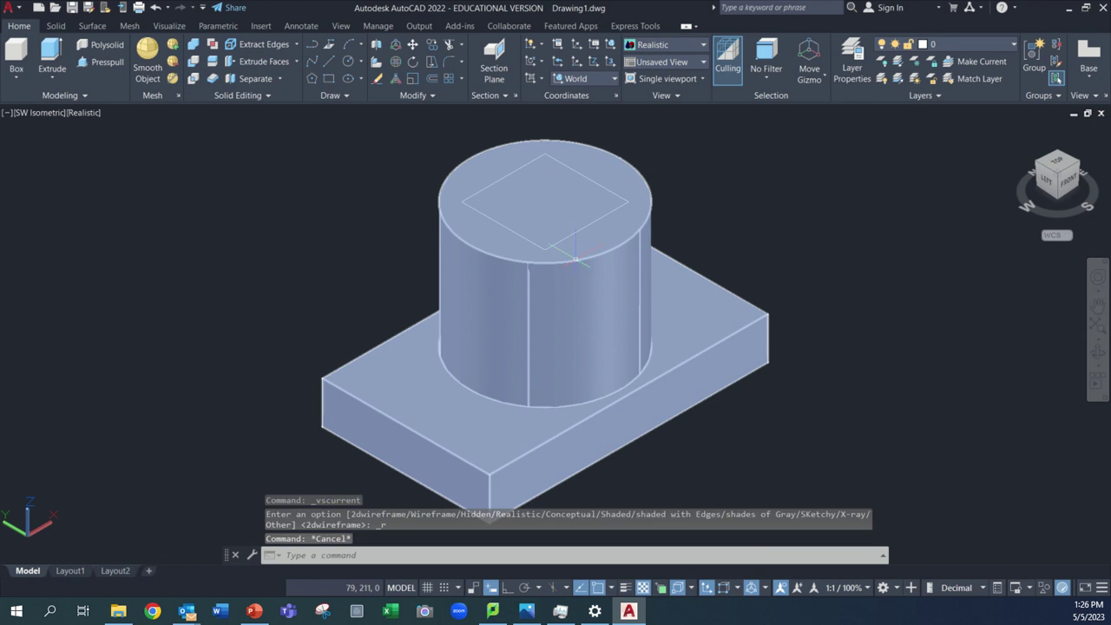
key(Escape)
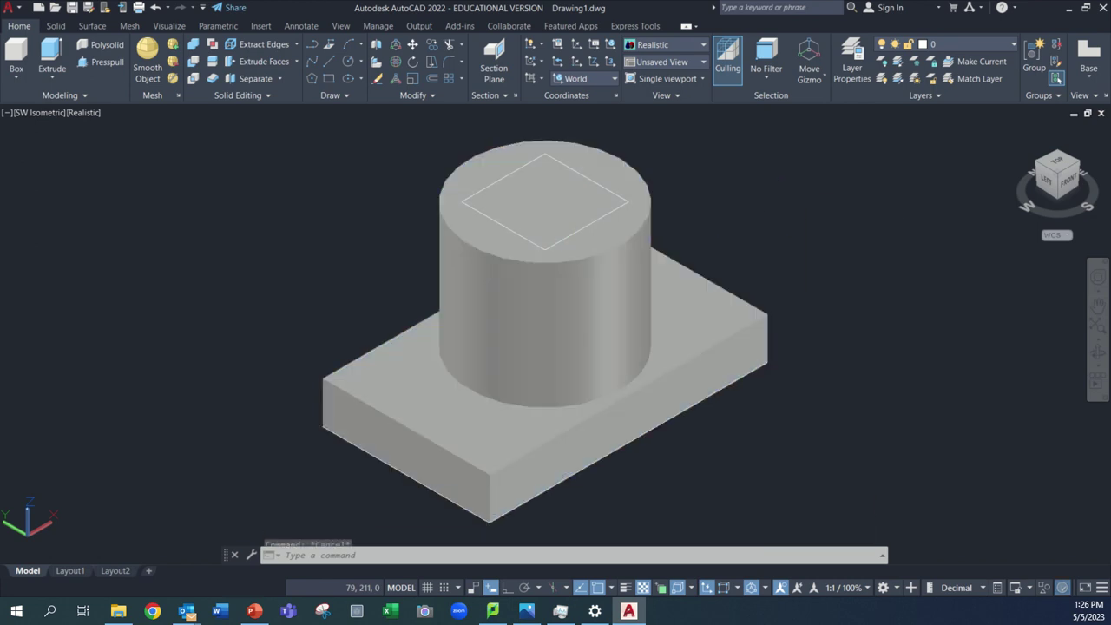
click(90, 113)
click(108, 144)
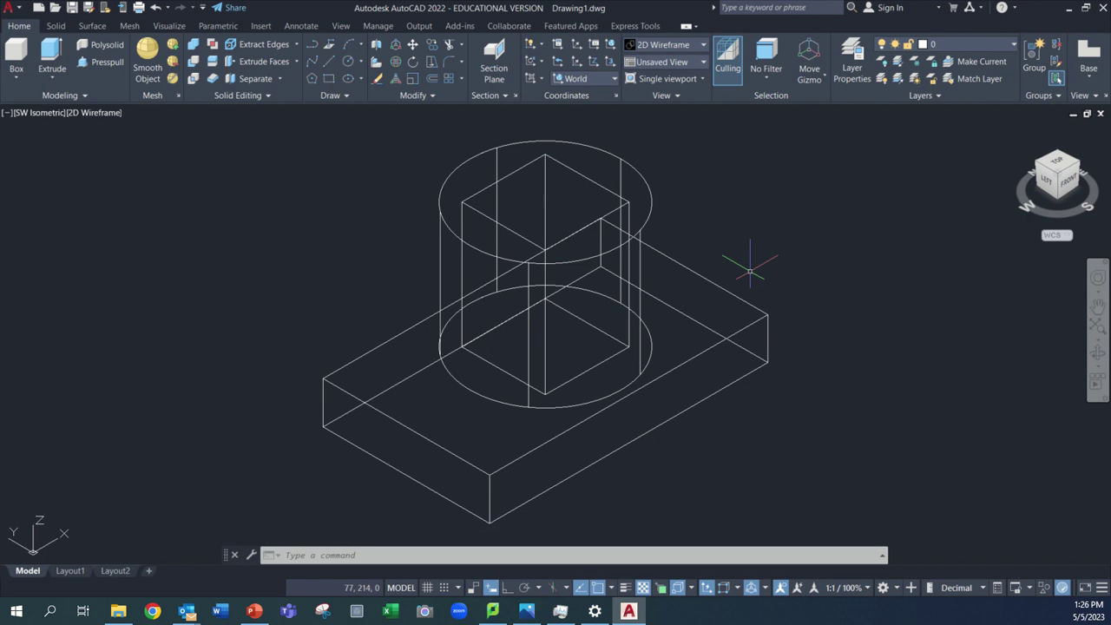
Subtract the 30×30 square box from the base-and-cylinder solid to cut the square hole
text(SUBTR)
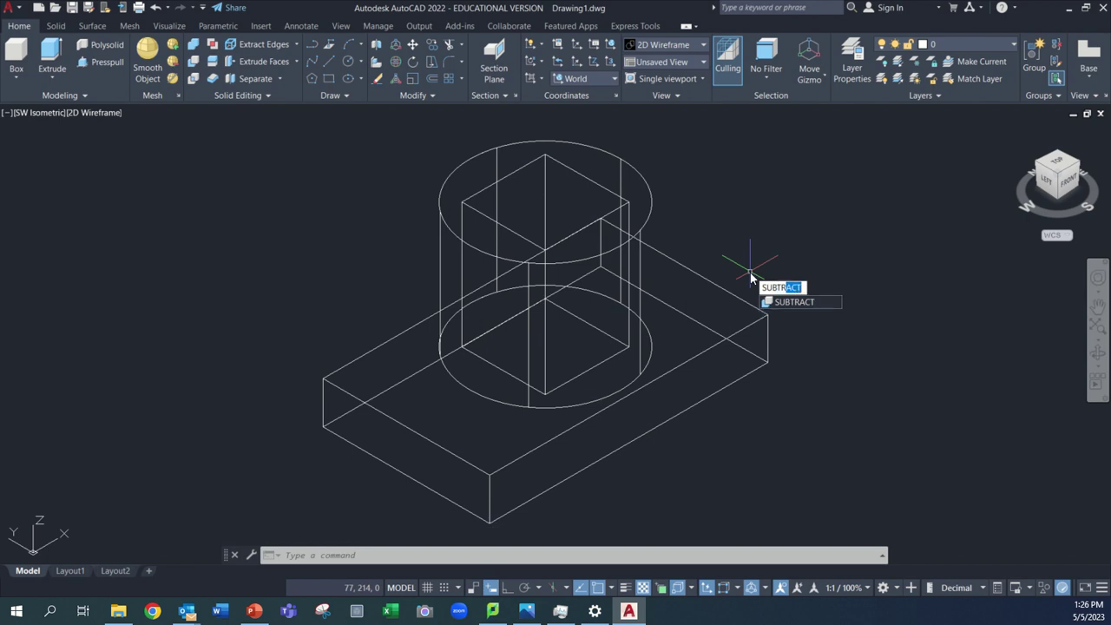
click(789, 302)
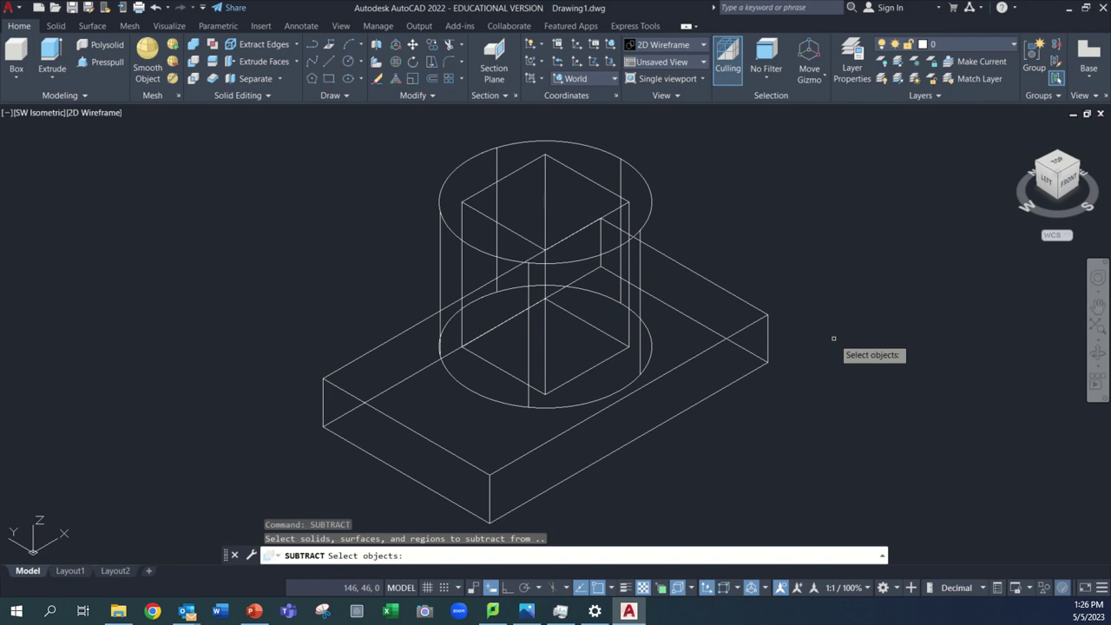
click(752, 324)
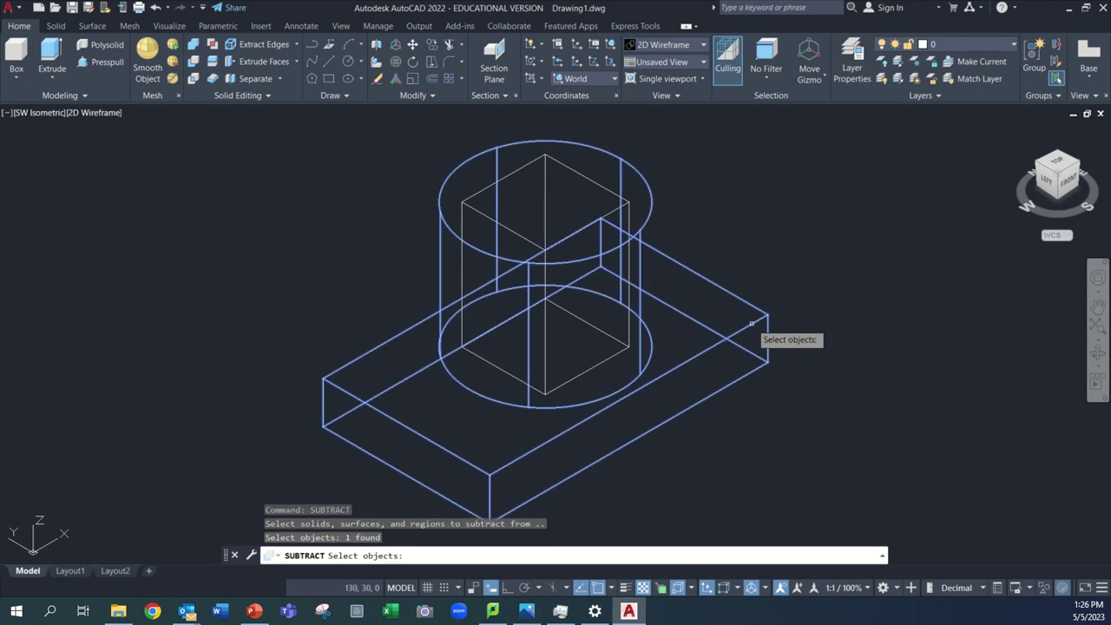
key(Return)
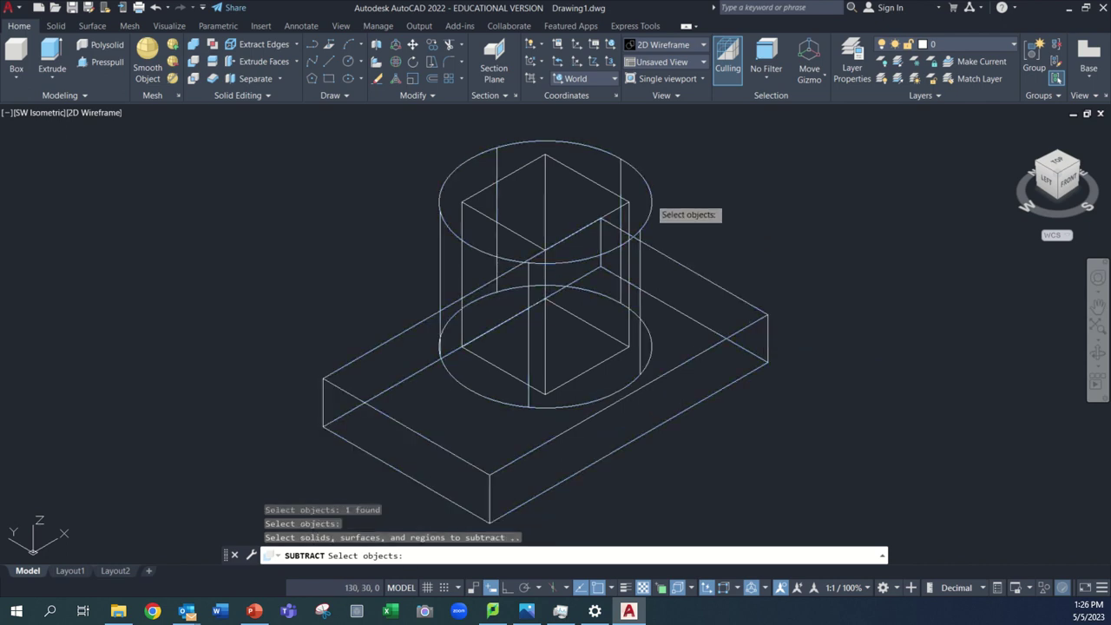
click(603, 187)
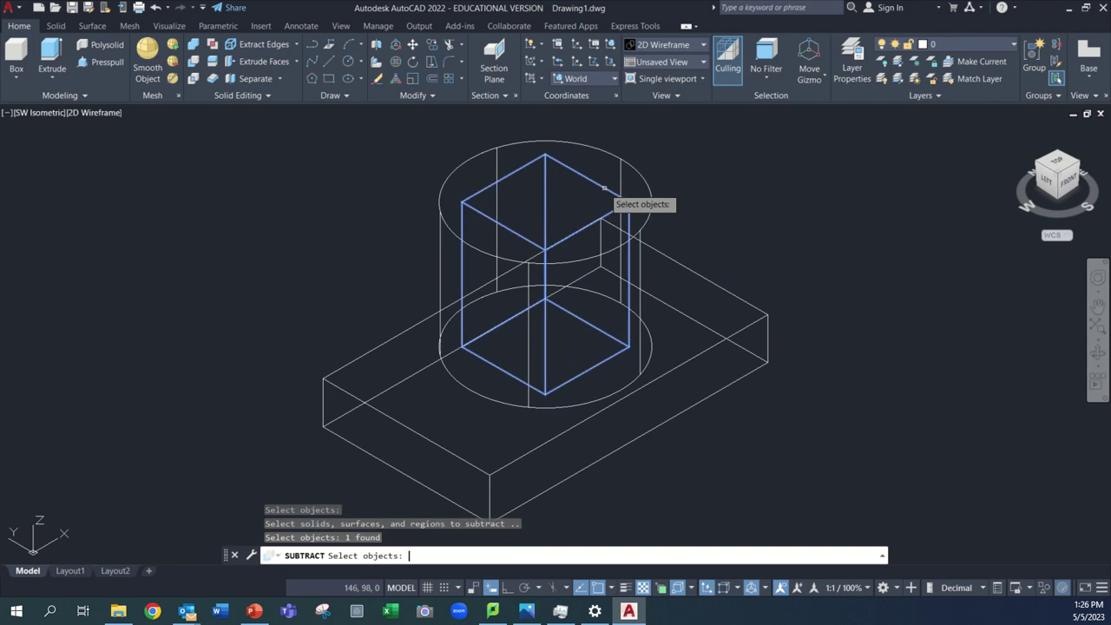
key(Return)
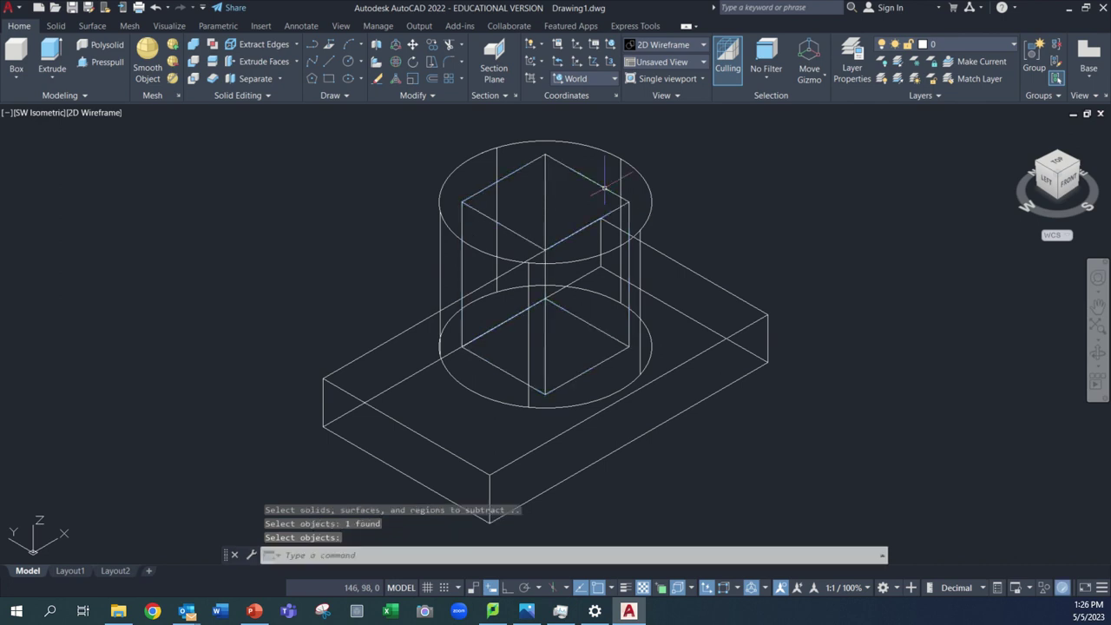
Render the part in Realistic style and show it from the southwest isometric view
click(94, 114)
click(108, 181)
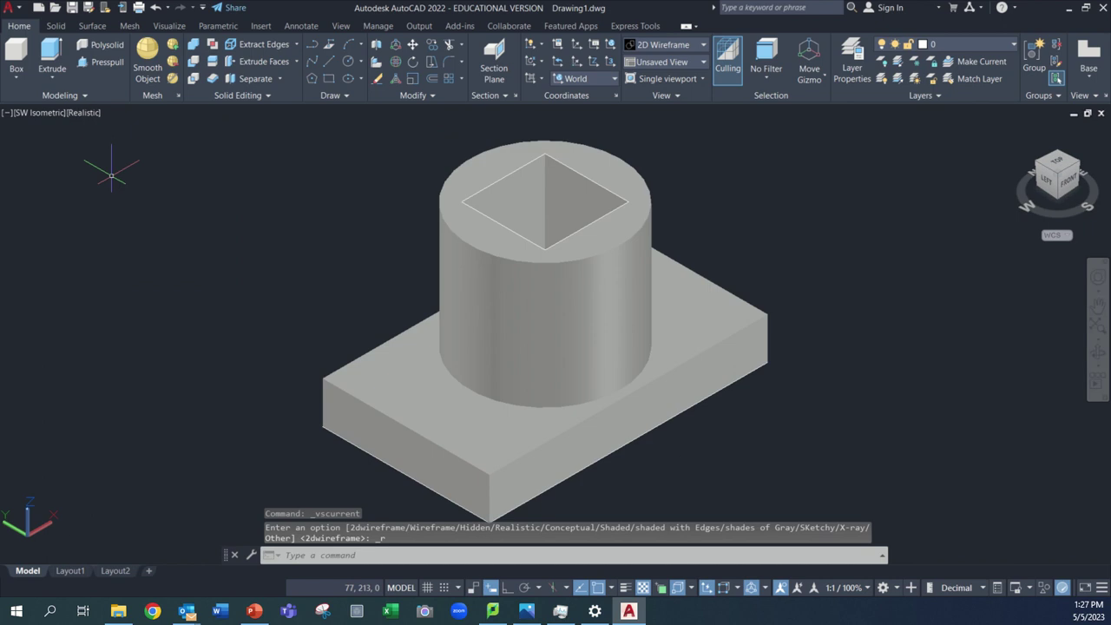
mouse_move(816, 201)
middle_down()
mouse_move(806, 235)
mouse_move(806, 186)
middle_up()
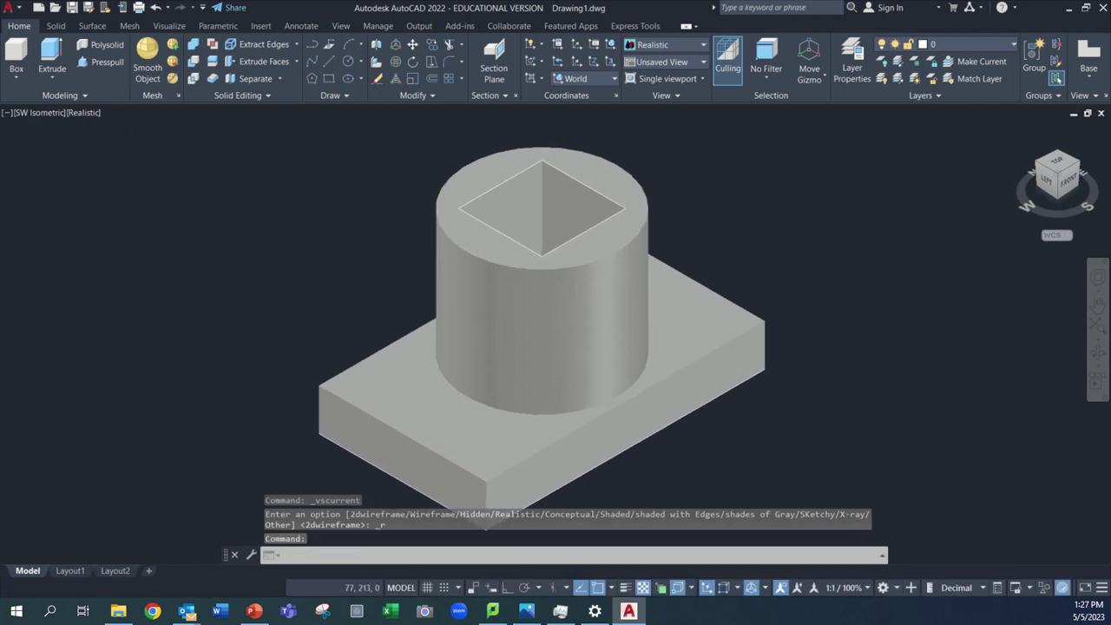
middle_click(806, 186)
mouse_move(787, 240)
shift+middle_down()
mouse_move(784, 301)
mouse_move(772, 304)
mouse_move(833, 227)
mouse_move(657, 278)
mouse_move(652, 345)
mouse_move(783, 339)
mouse_move(776, 238)
shift+middle_up()
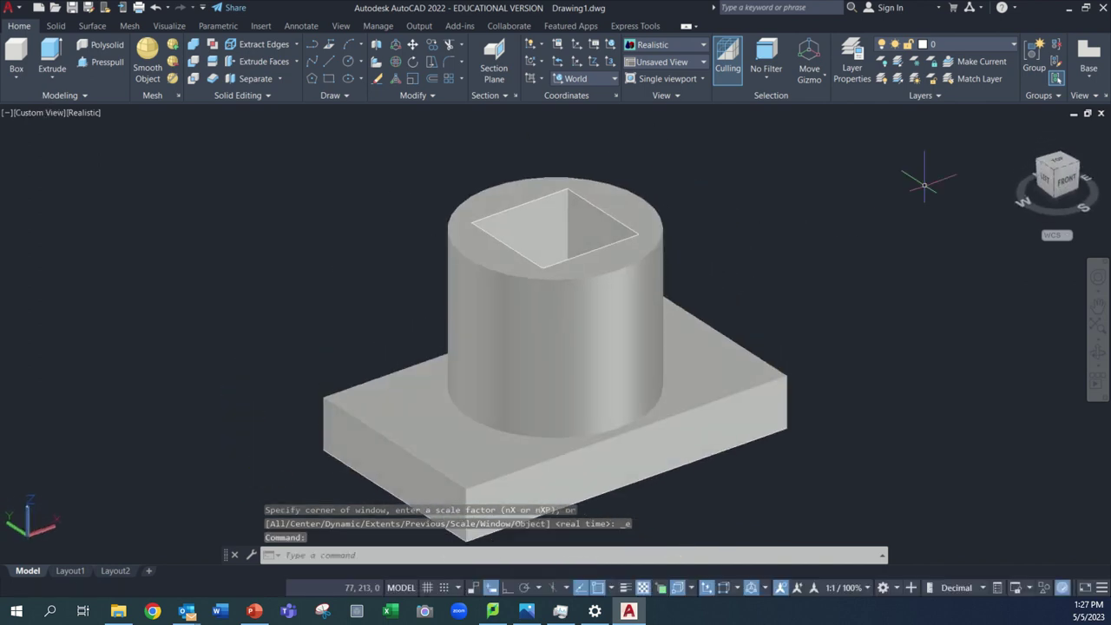
click(1057, 176)
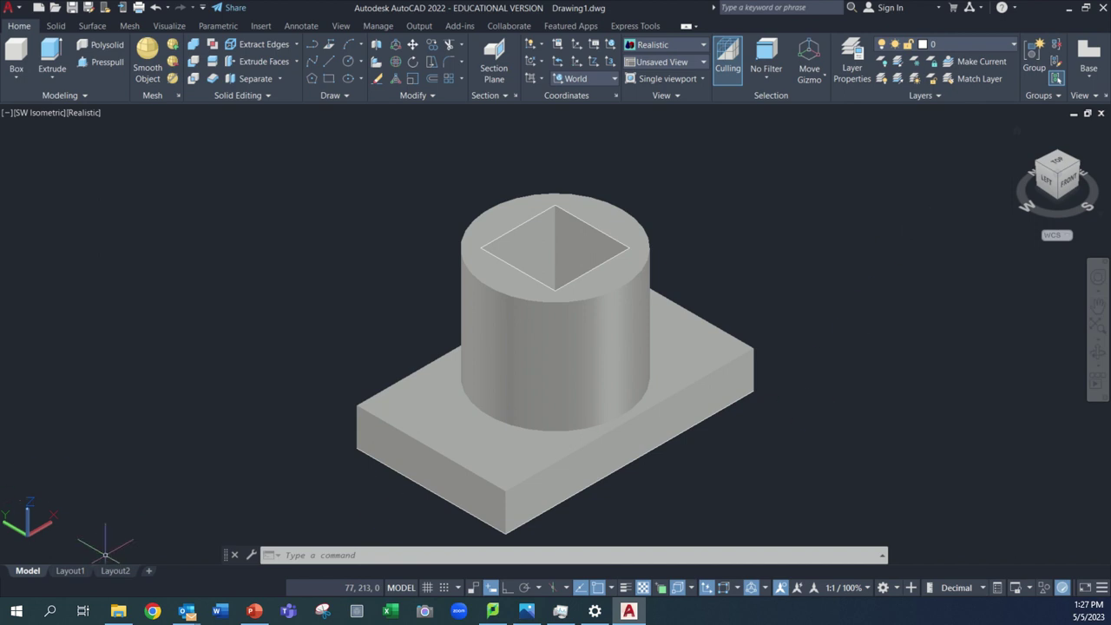
mouse_move(450, 12)
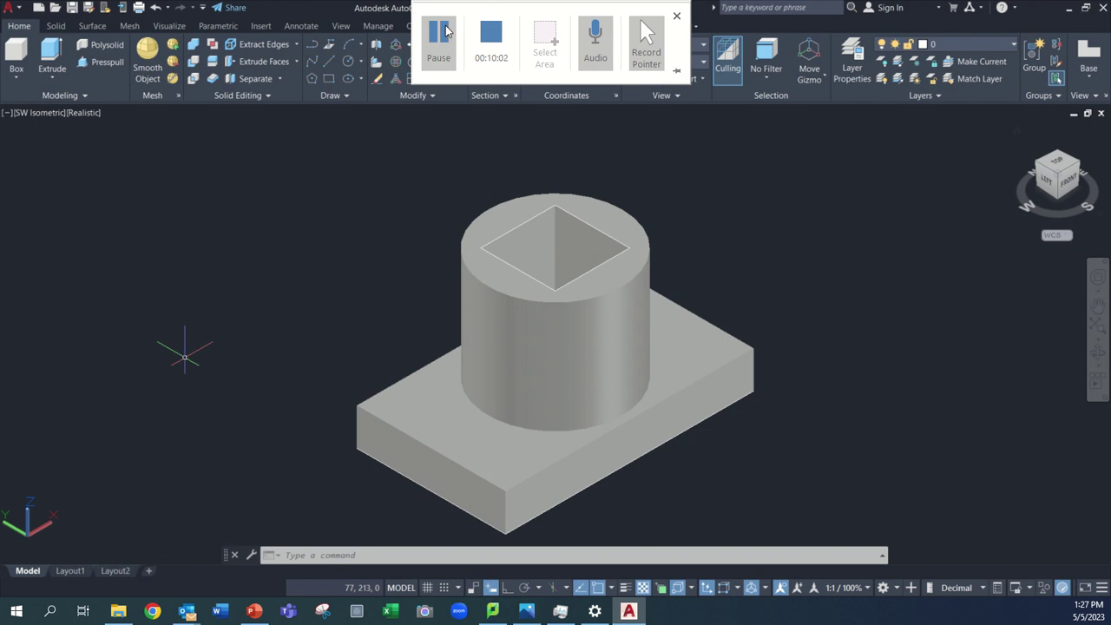